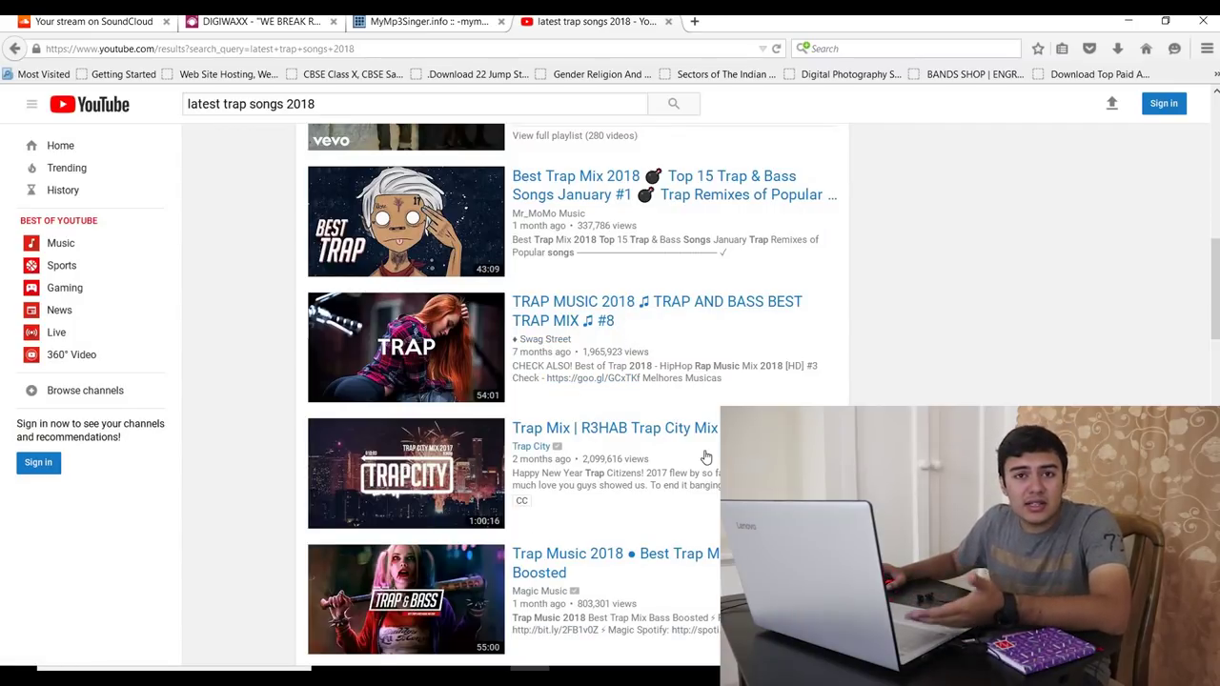
# Search YouTube for "marshmello friends remix" and look through the resulting videos
pyautogui.scroll(-2, 807, 381)
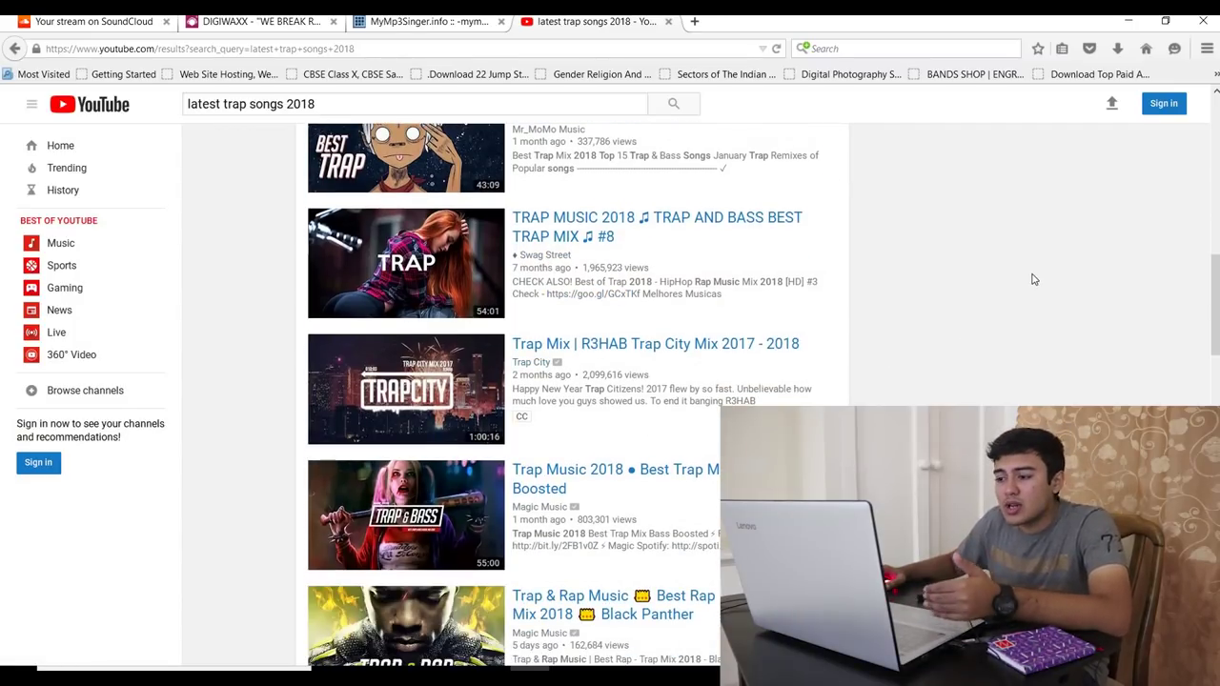
pyautogui.scroll(8, 1048, 267)
pyautogui.click(366, 100)
pyautogui.press('BackSpace')
pyautogui.press('BackSpace')
pyautogui.press('BackSpace')
pyautogui.press('BackSpace')
pyautogui.press('BackSpace')
pyautogui.press('BackSpace')
pyautogui.press('BackSpace')
pyautogui.press('BackSpace')
pyautogui.press('BackSpace')
pyautogui.press('BackSpace')
pyautogui.press('BackSpace')
pyautogui.press('BackSpace')
pyautogui.press('BackSpace')
pyautogui.press('BackSpace')
pyautogui.press('BackSpace')
pyautogui.press('BackSpace')
pyautogui.press('BackSpace')
pyautogui.press('BackSpace')
pyautogui.press('BackSpace')
pyautogui.press('BackSpace')
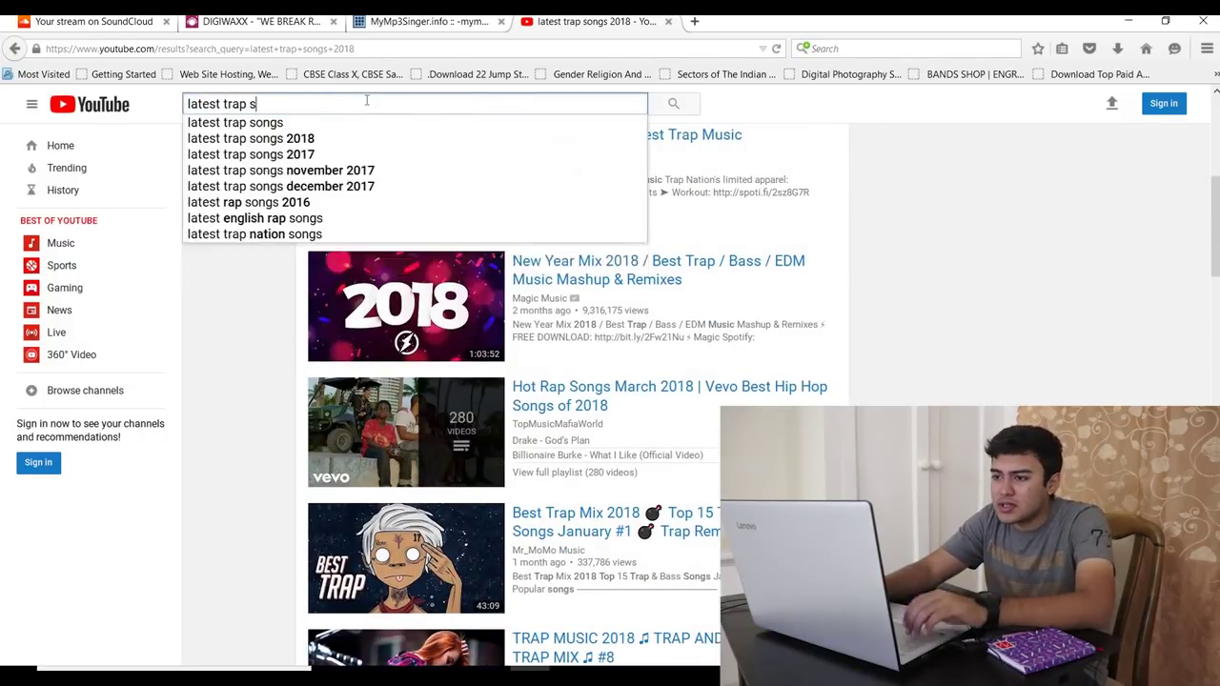
pyautogui.write('marshmello')
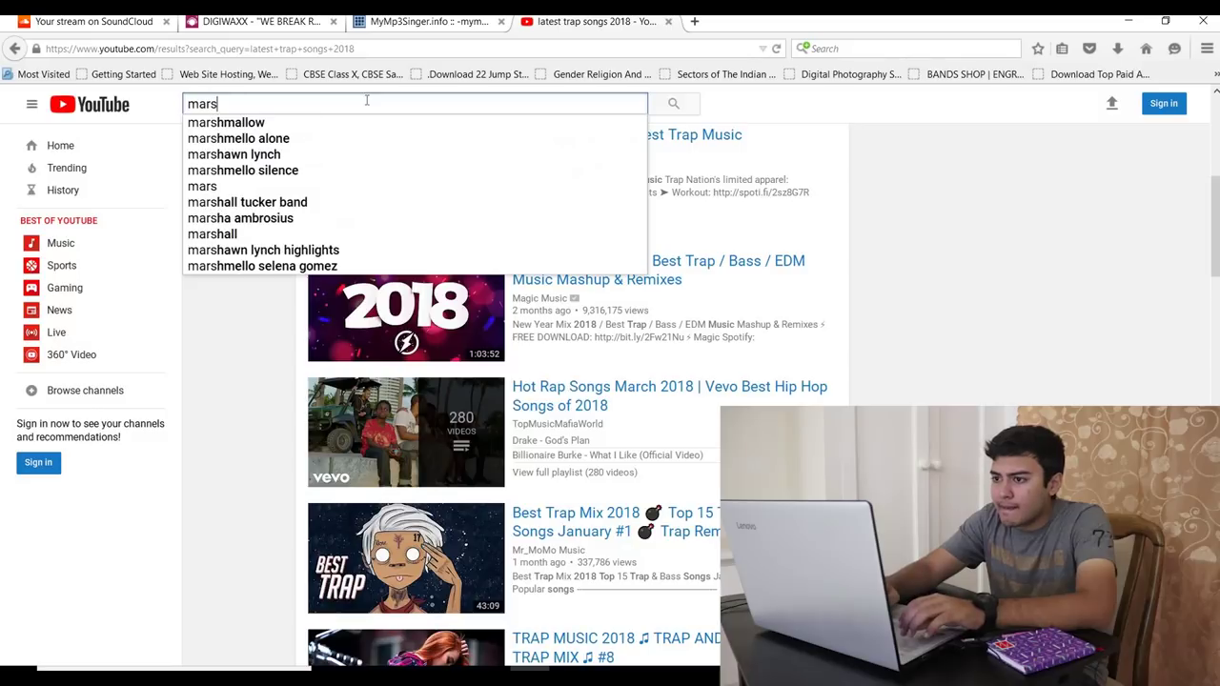
pyautogui.press('BackSpace')
pyautogui.write('mello ')
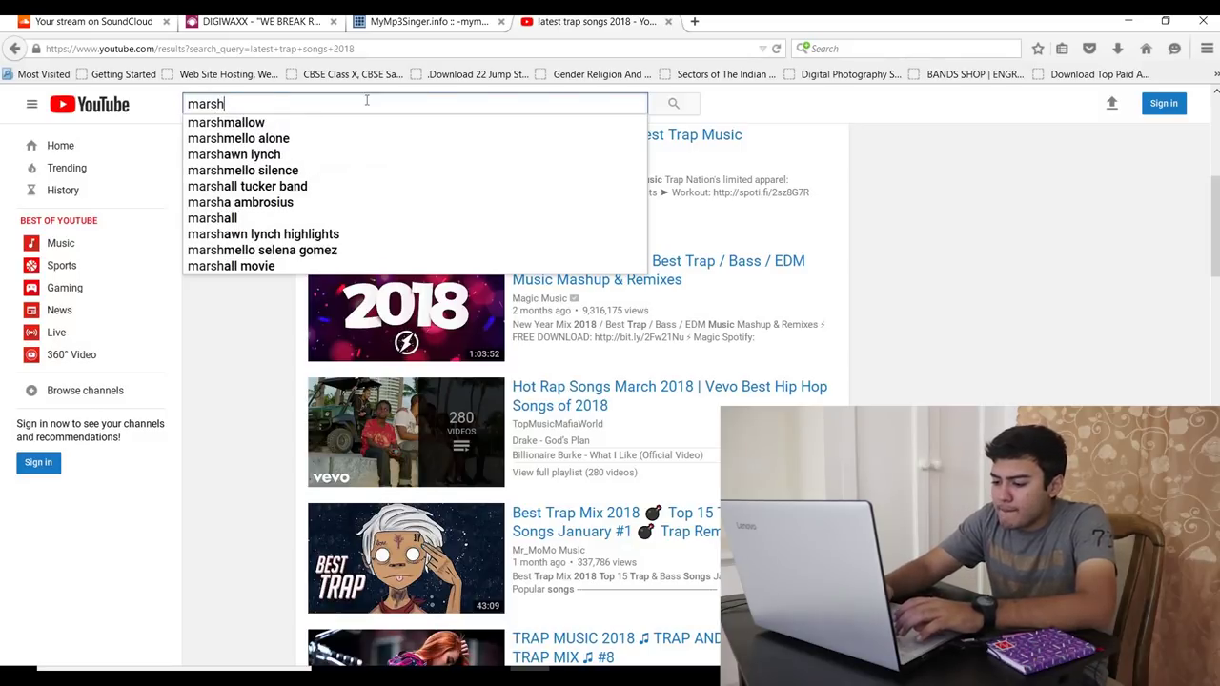
pyautogui.write('fr')
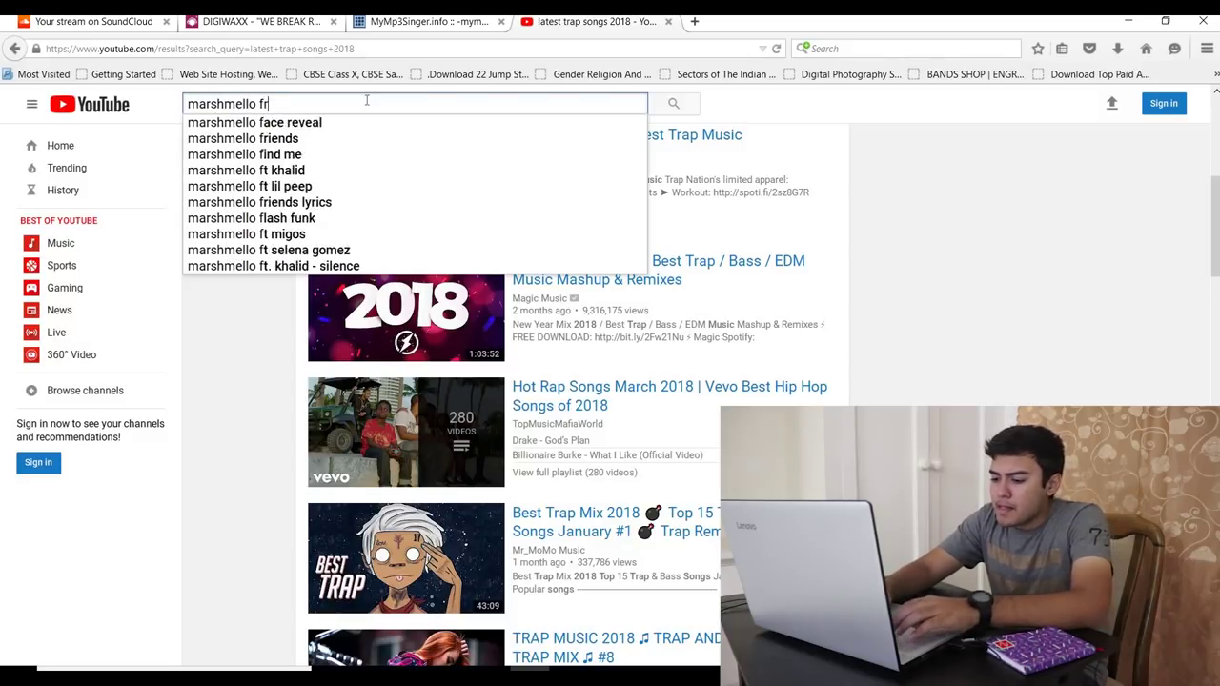
pyautogui.write('iends rem')
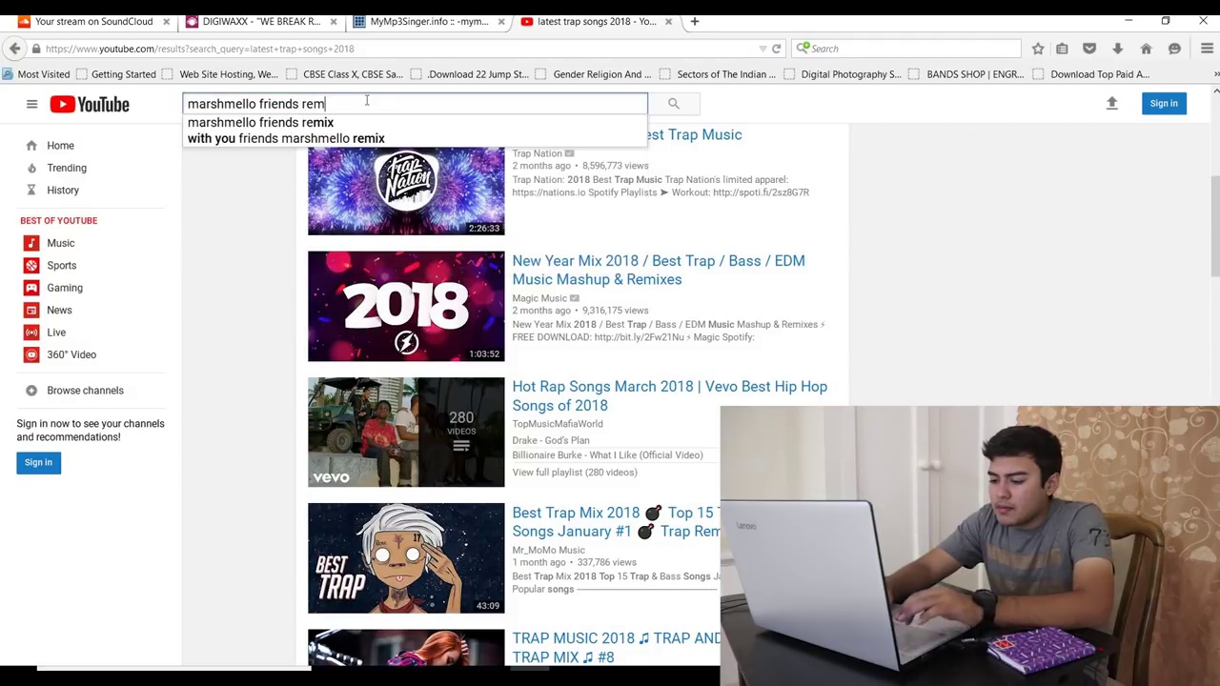
pyautogui.press('Return')
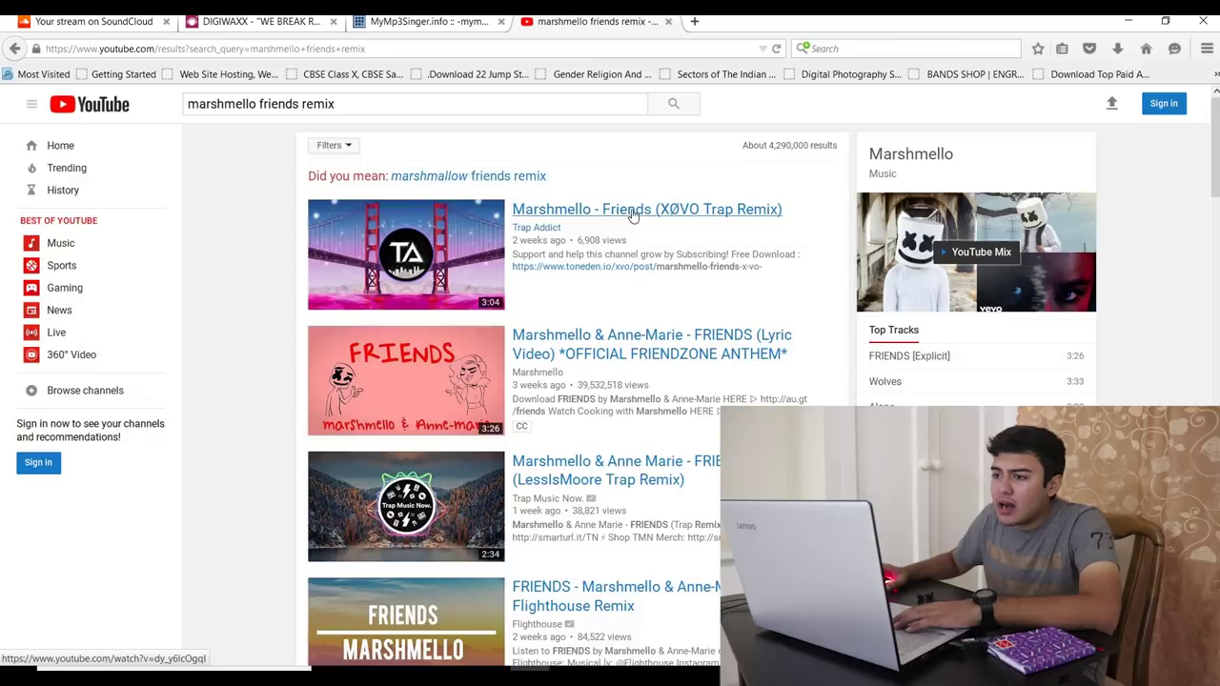
pyautogui.scroll(-1, 632, 212)
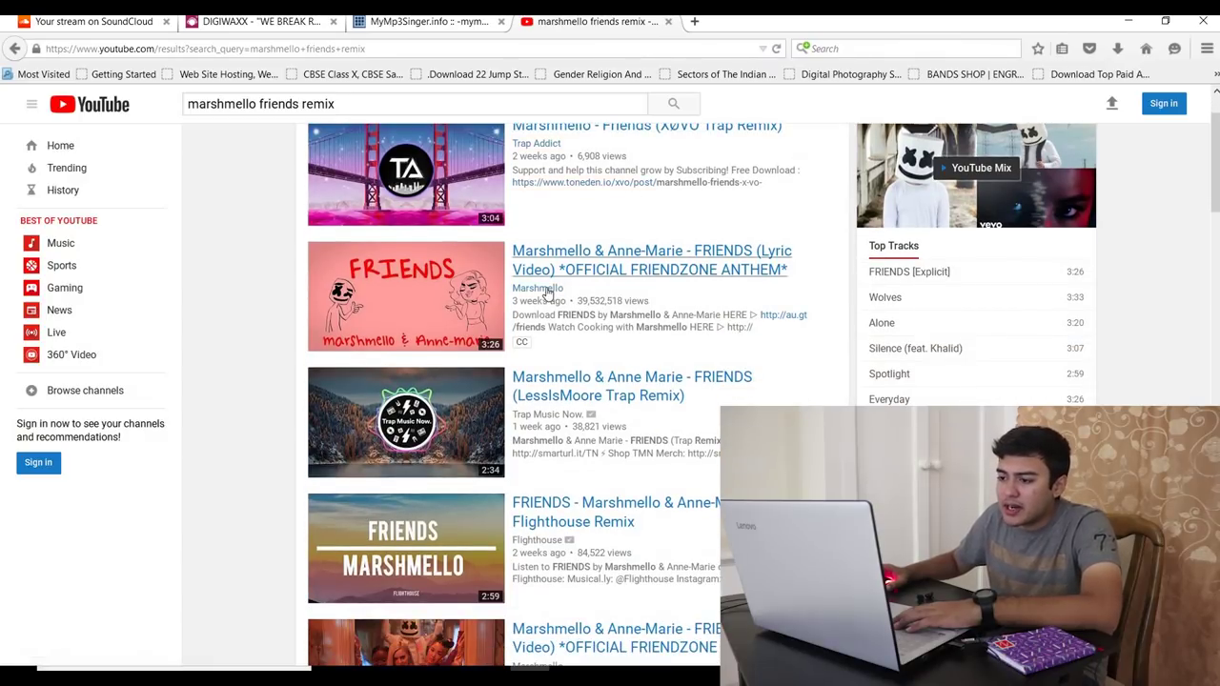
pyautogui.scroll(-1, 610, 286)
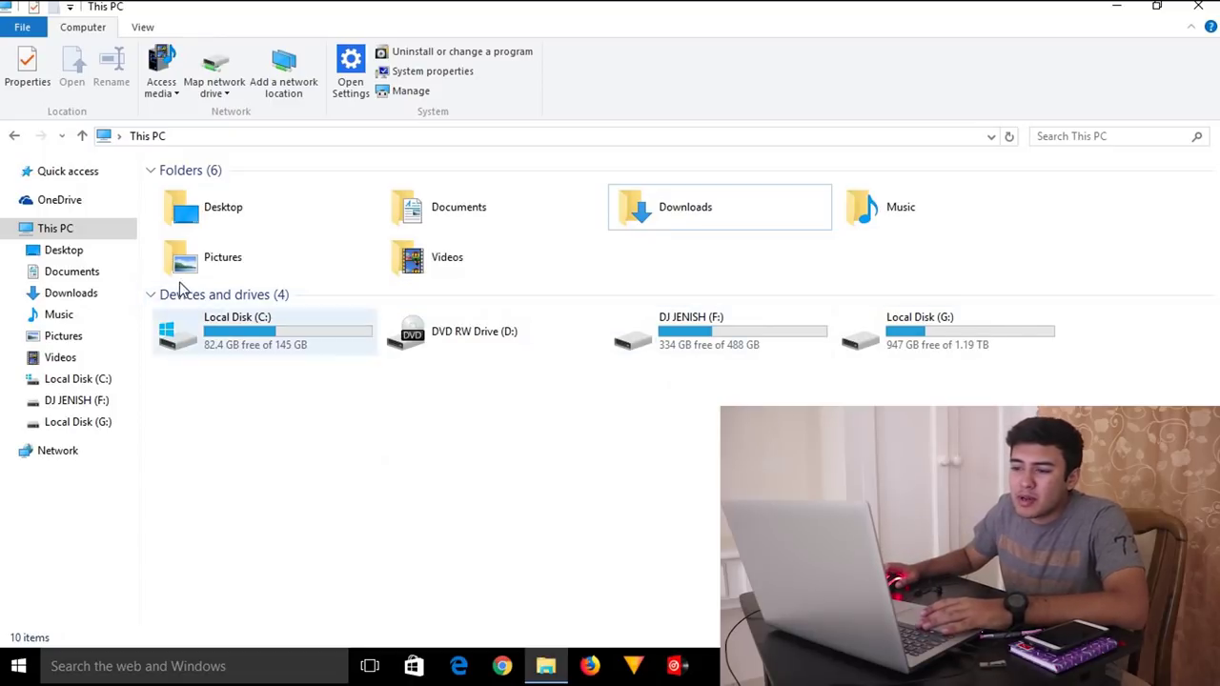
# In File Explorer, view the contents of Local Disk (G:), return to This PC and open the F: drive
pyautogui.click(719, 348)
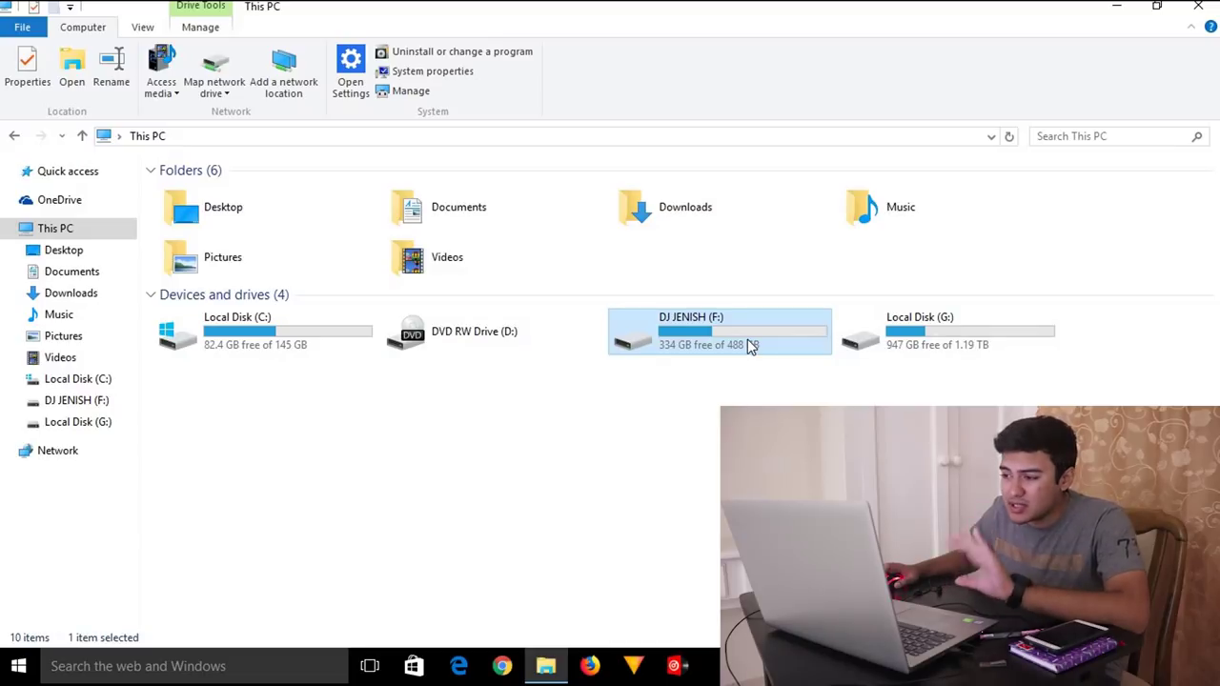
pyautogui.doubleClick(972, 343)
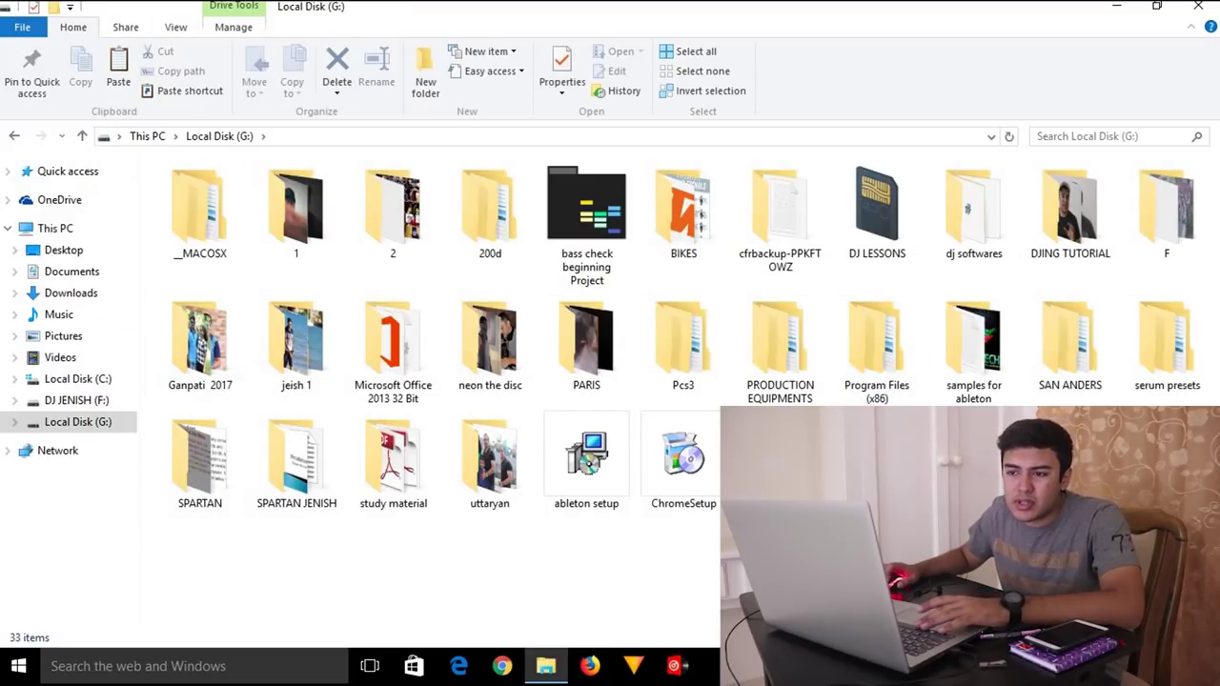
pyautogui.click(14, 135)
pyautogui.doubleClick(680, 318)
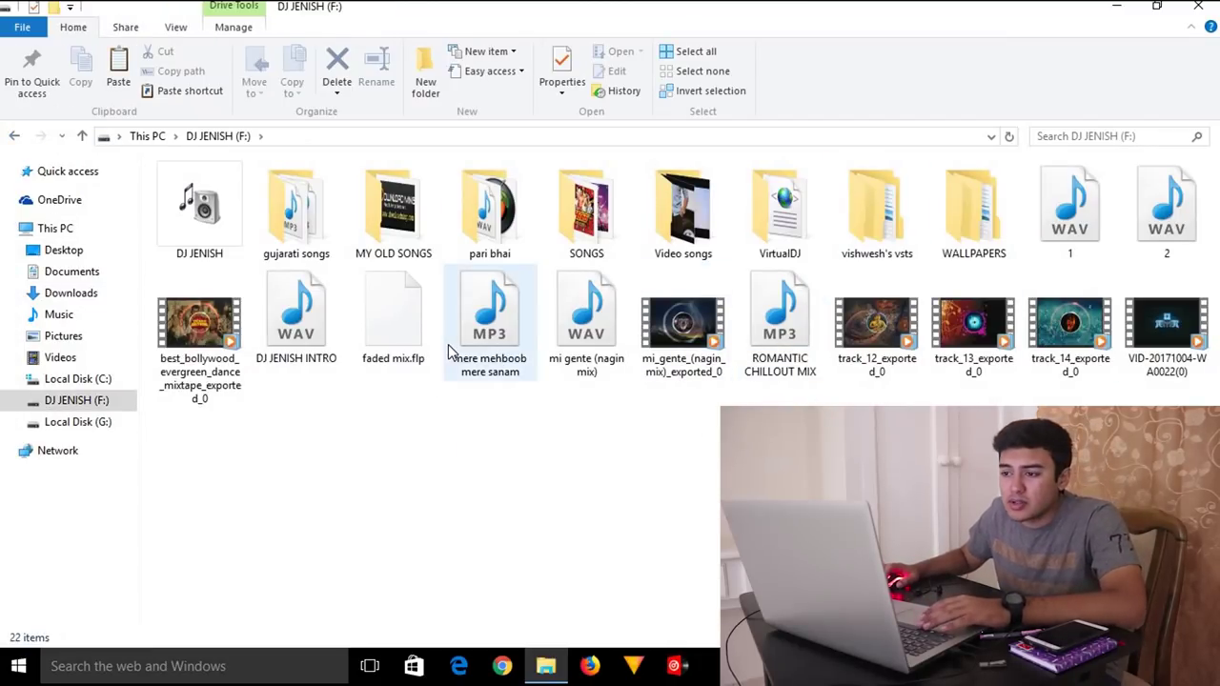
# Examine the top-level music folders on the F: drive, including gujarati songs and MY OLD SONGS
pyautogui.click(222, 227)
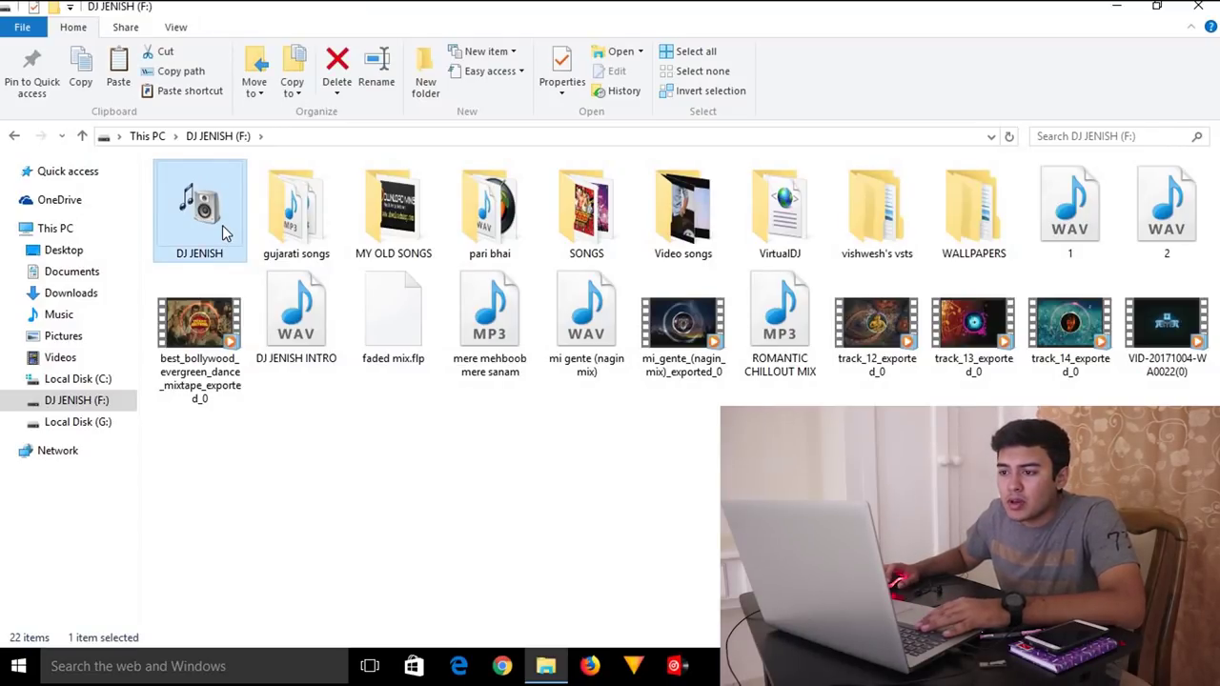
pyautogui.doubleClick(222, 225)
pyautogui.hotkey('alt', 'Left')
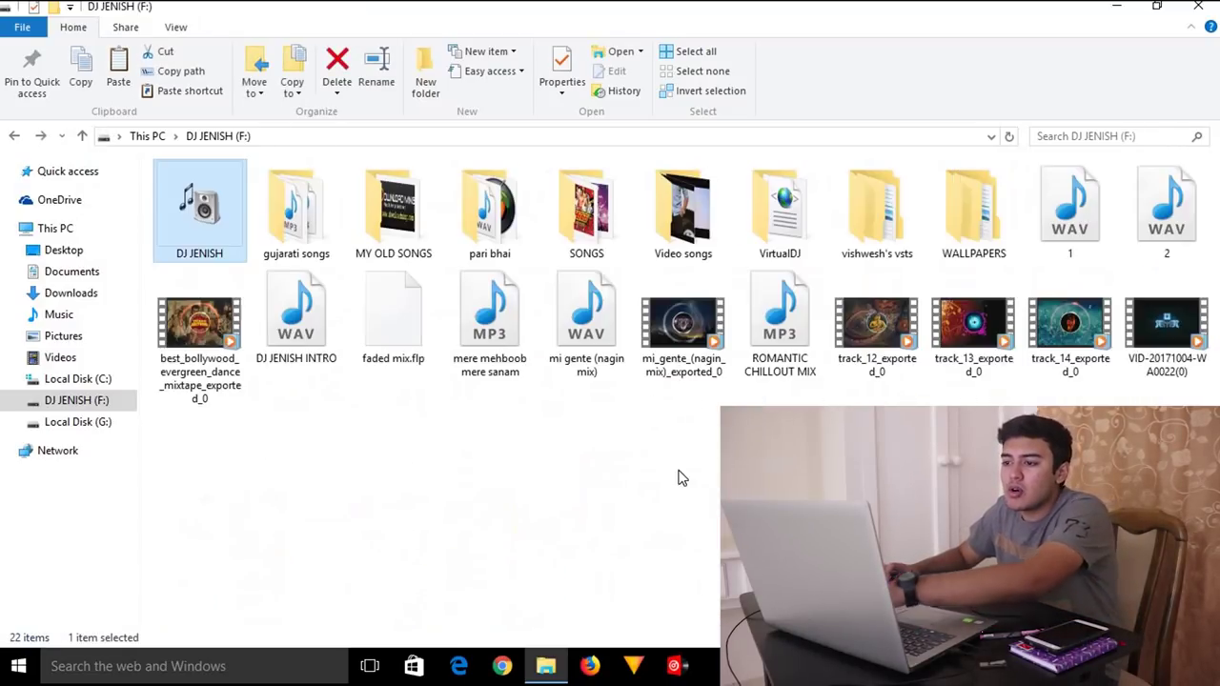
pyautogui.click(297, 181)
pyautogui.click(352, 202)
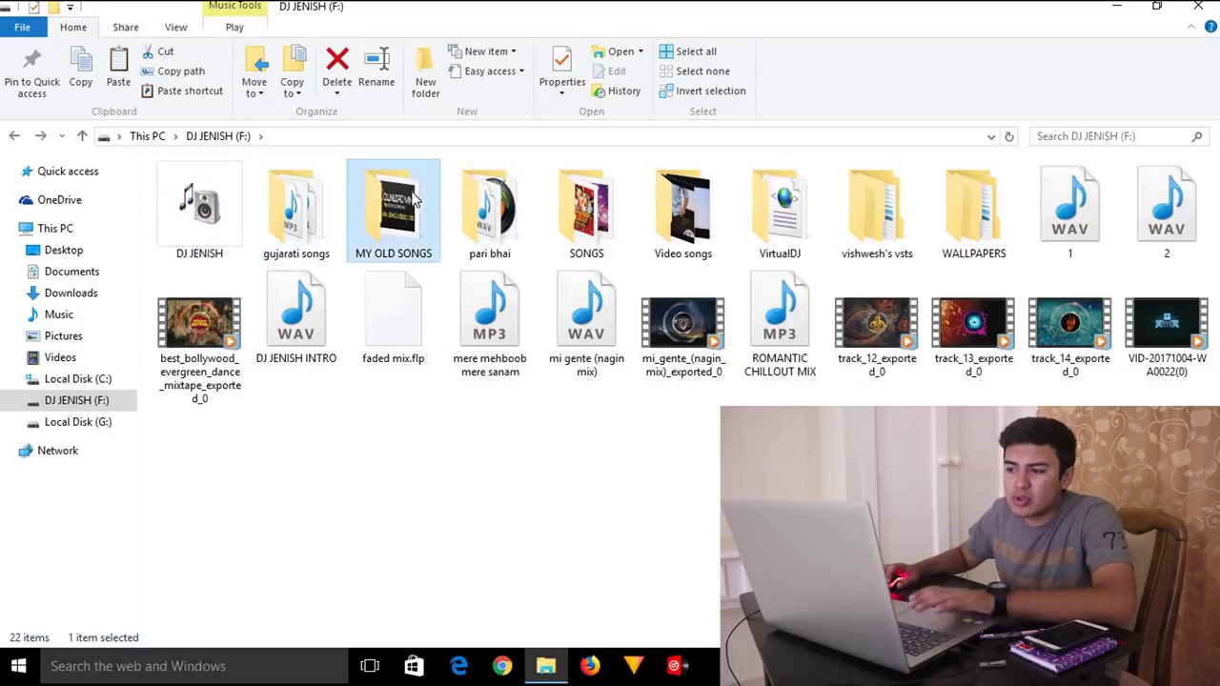
pyautogui.click(286, 214)
pyautogui.click(343, 210)
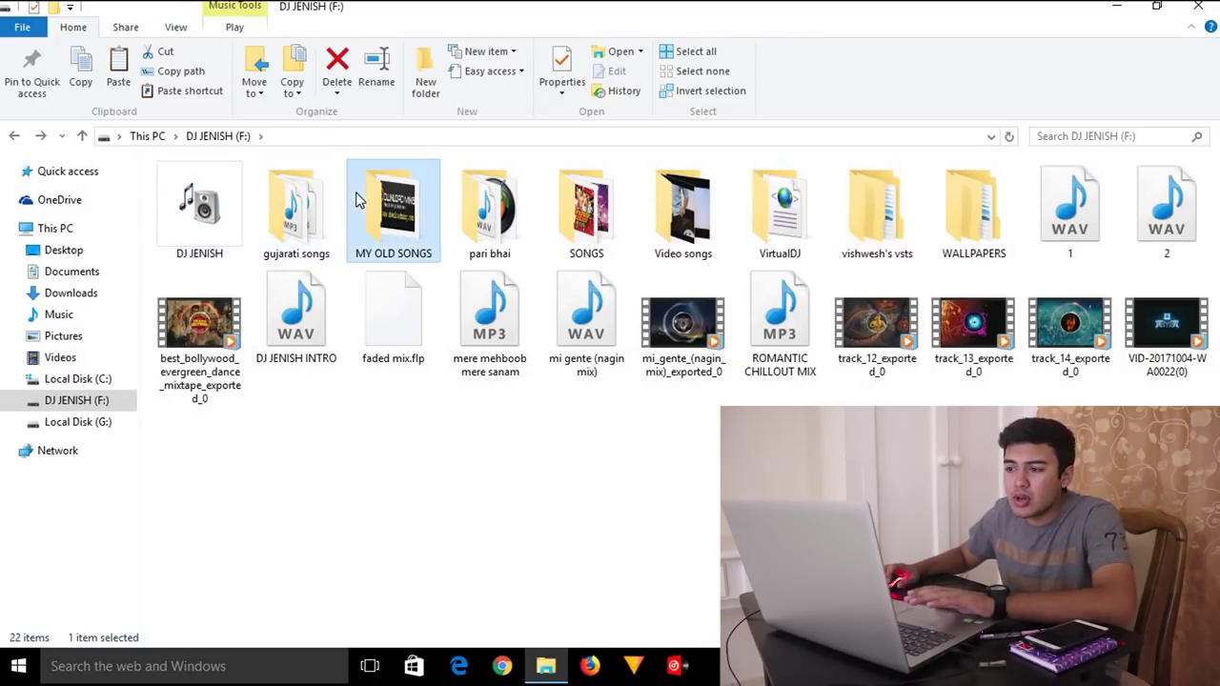
# Open the SONGS folder, view the tracks in the bachche kachche sachche folder and return to the album folders
pyautogui.click(595, 217)
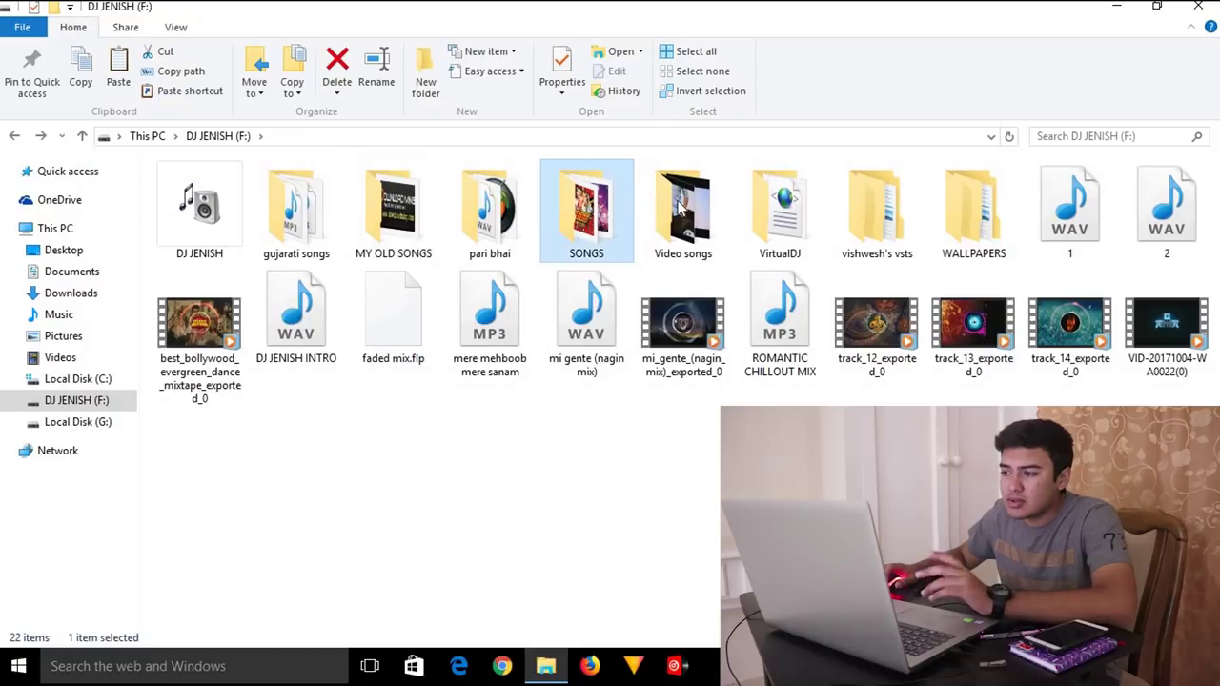
pyautogui.doubleClick(610, 224)
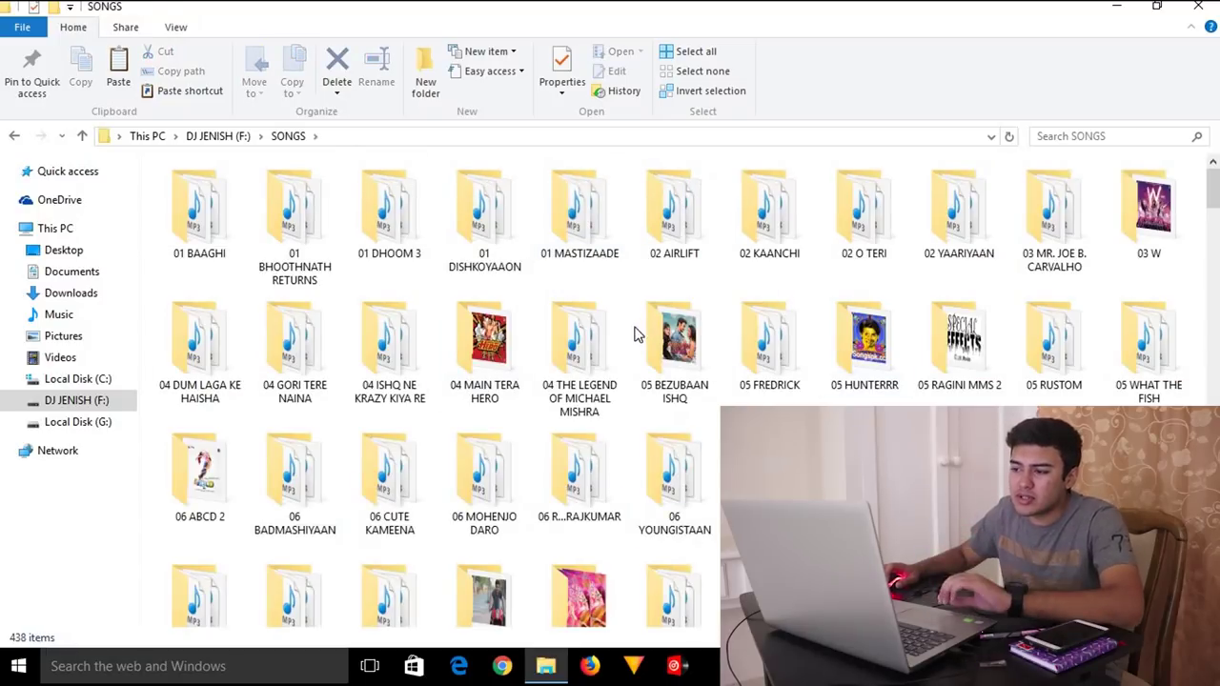
pyautogui.scroll(-15, 638, 343)
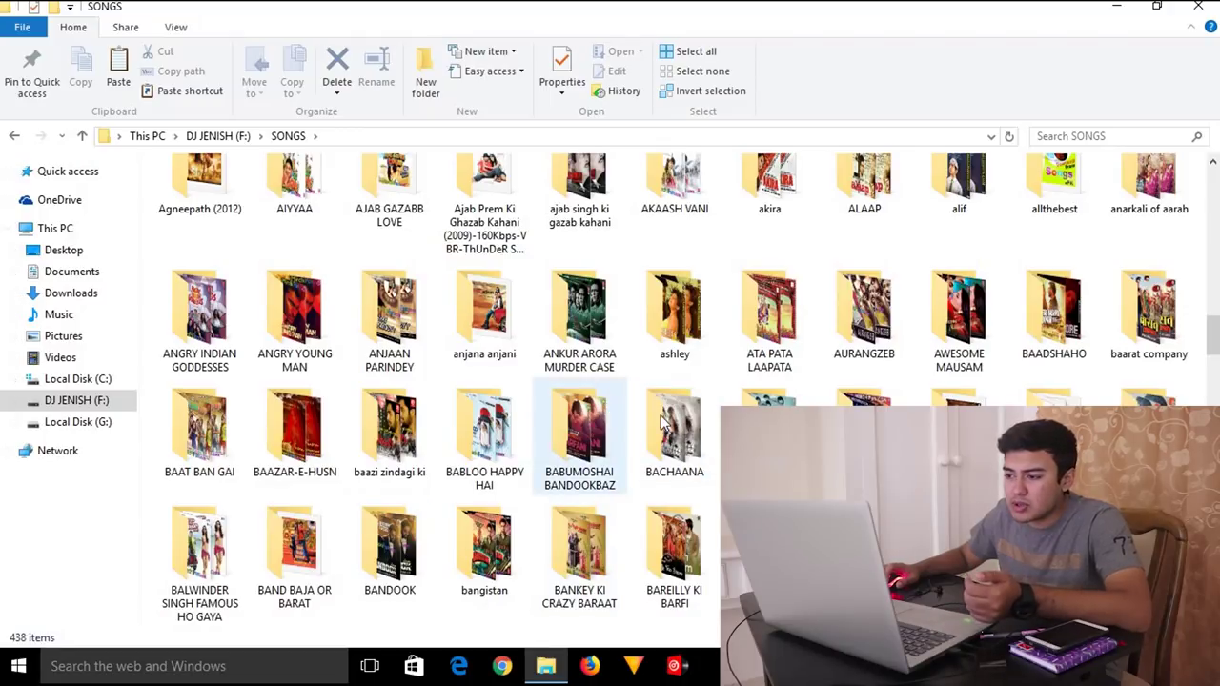
pyautogui.doubleClick(769, 429)
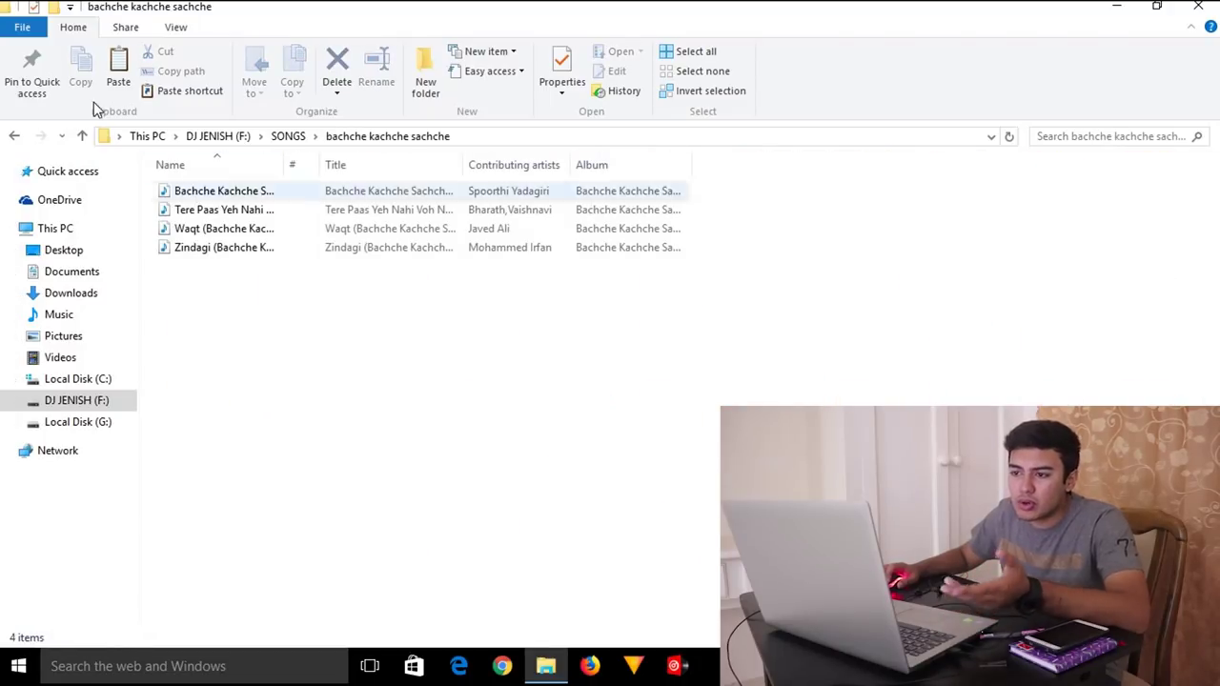
pyautogui.press('BackSpace')
pyautogui.scroll(-5, 448, 429)
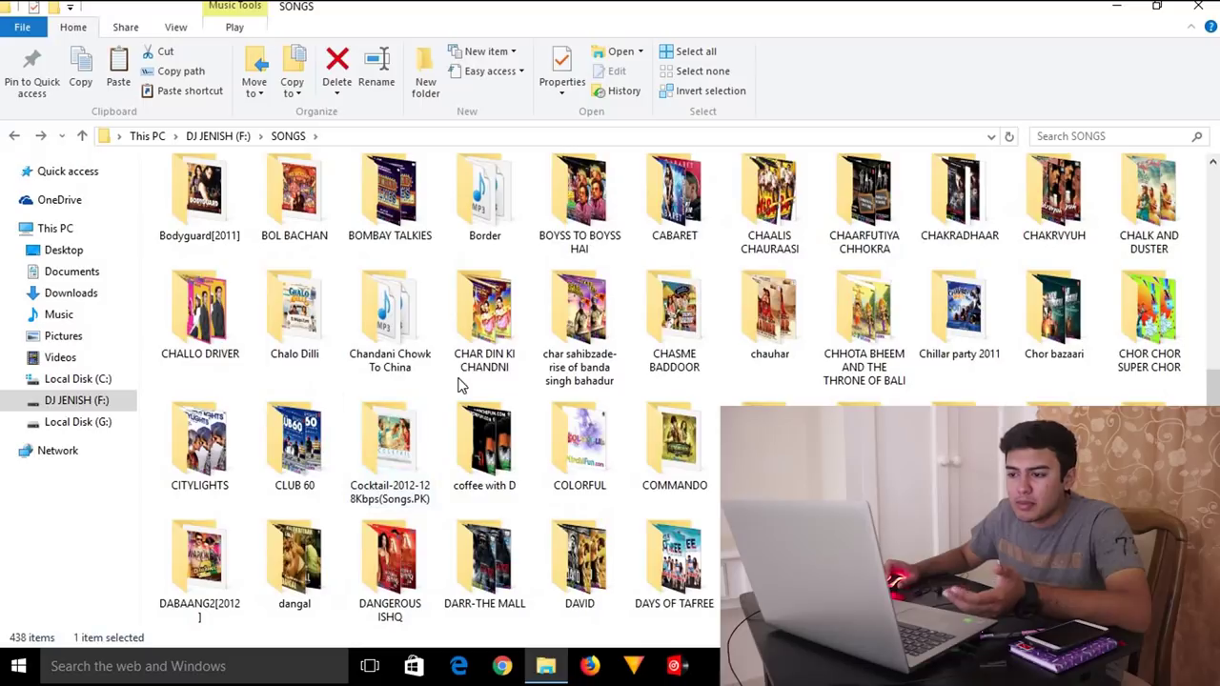
# Browse further through the album folders in SONGS, view the tracks in the fugly folder and go back
pyautogui.click(334, 392)
pyautogui.scroll(-15, 447, 395)
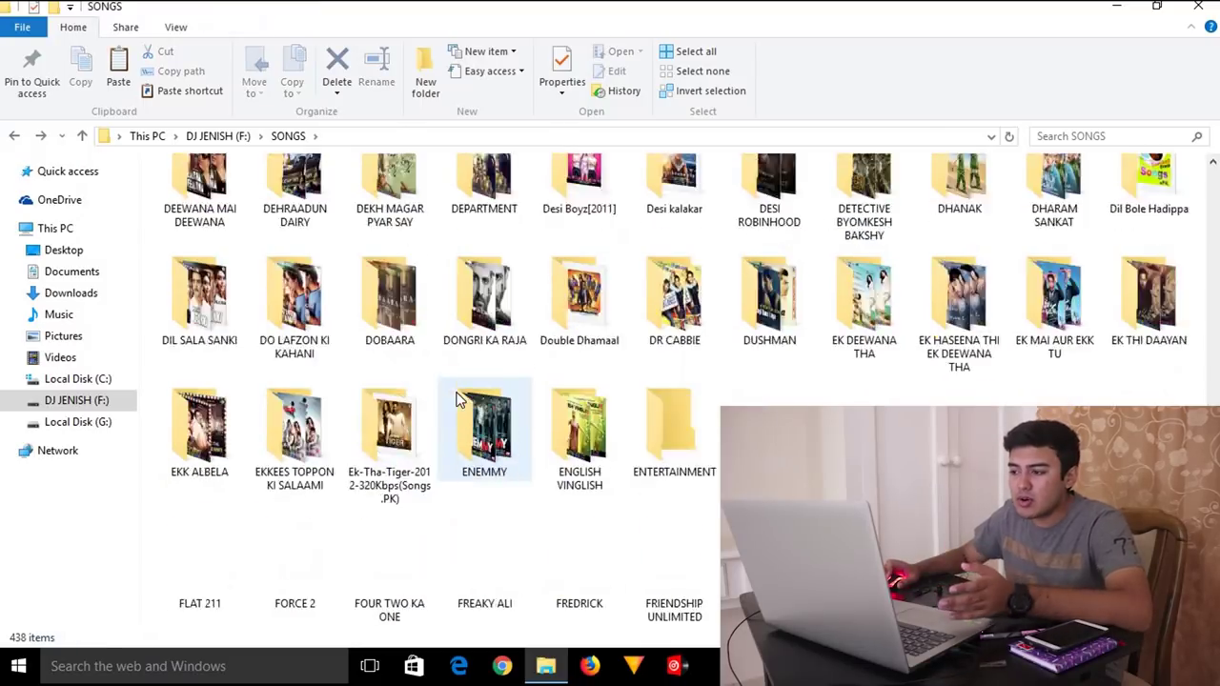
pyautogui.scroll(10, 456, 399)
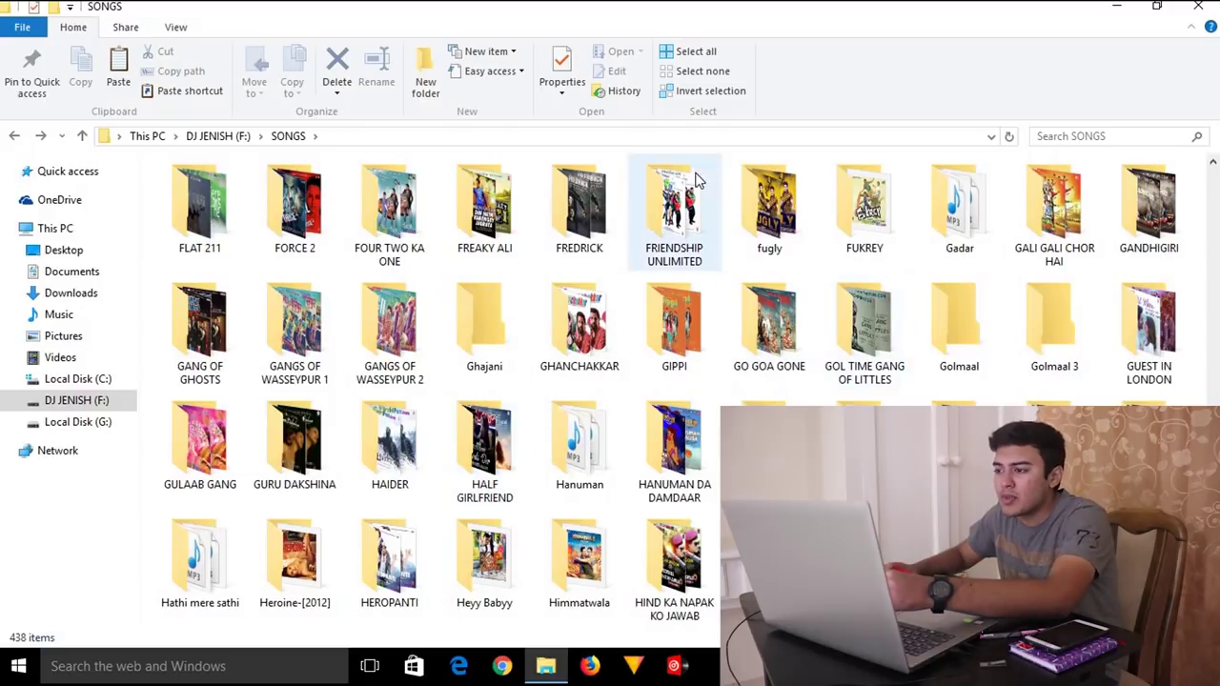
pyautogui.click(744, 196)
pyautogui.doubleClick(744, 195)
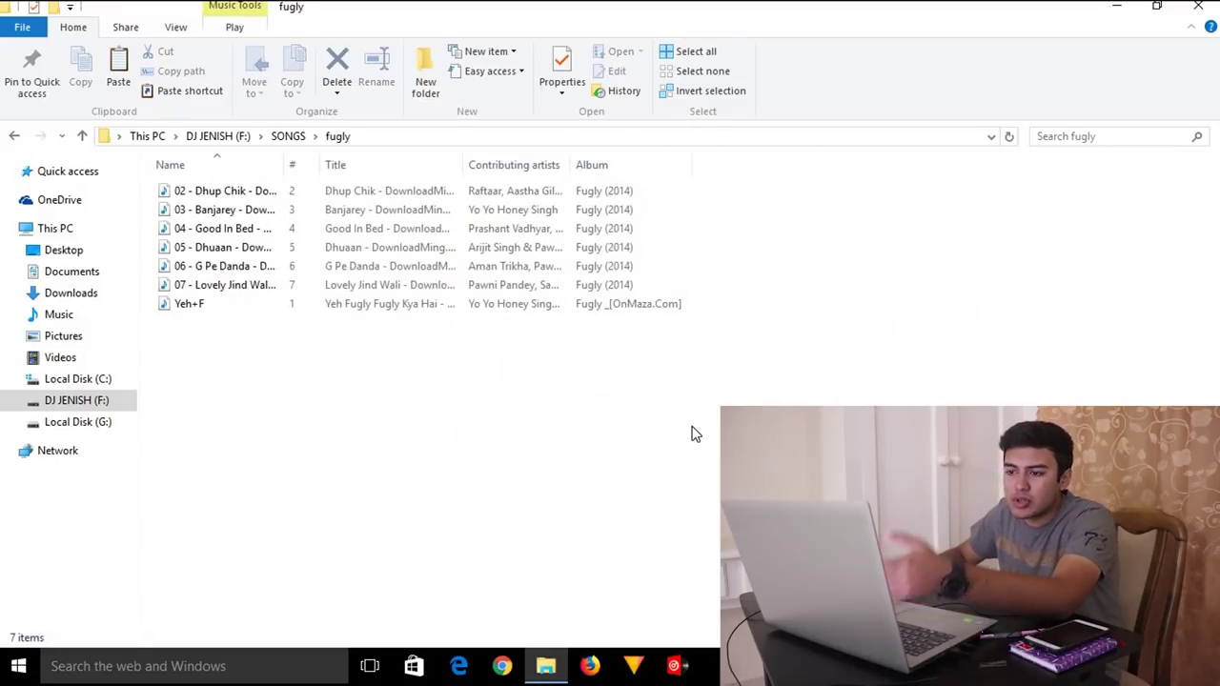
pyautogui.press('BackSpace')
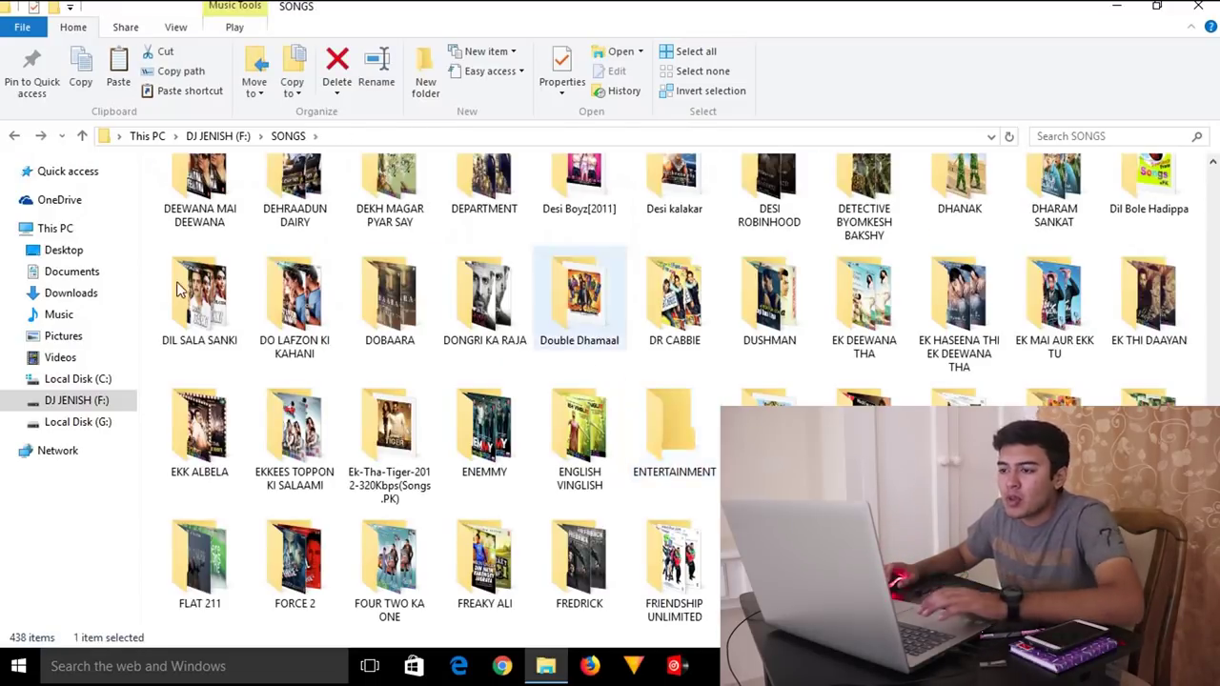
# Leave SONGS, look through the files in the Video songs folder and return to the root of the F: drive
pyautogui.click(12, 136)
pyautogui.press('Right')
pyautogui.press('Return')
pyautogui.scroll(-5, 305, 331)
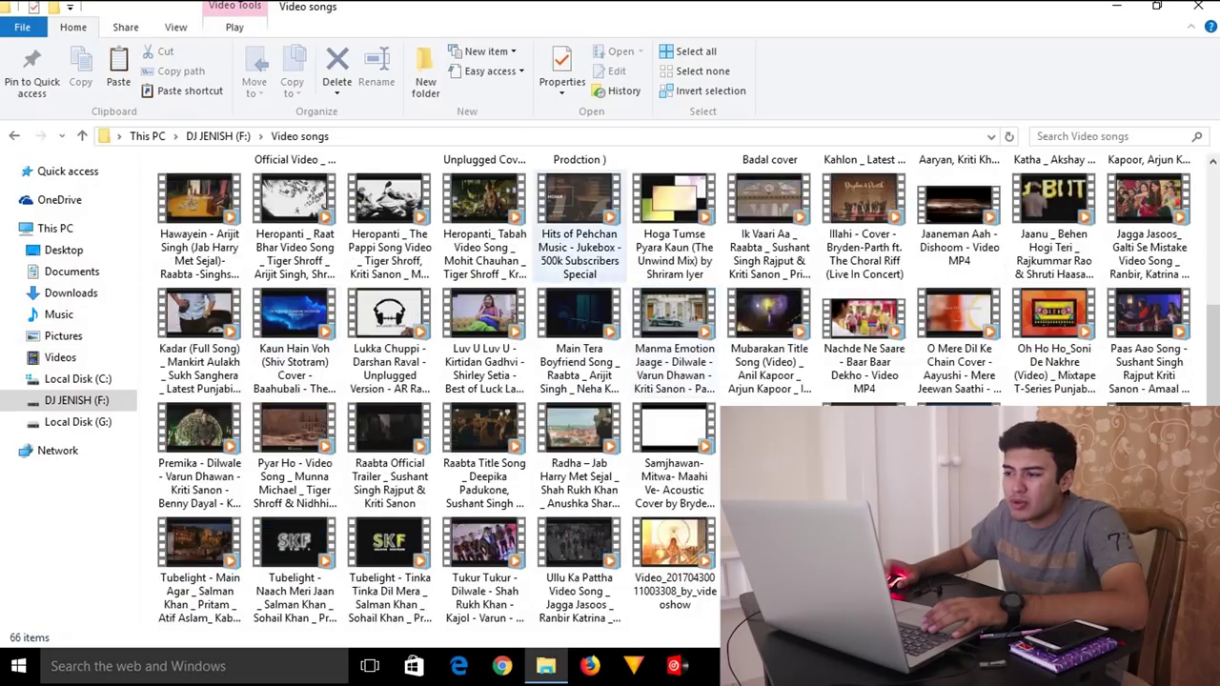
pyautogui.click(14, 136)
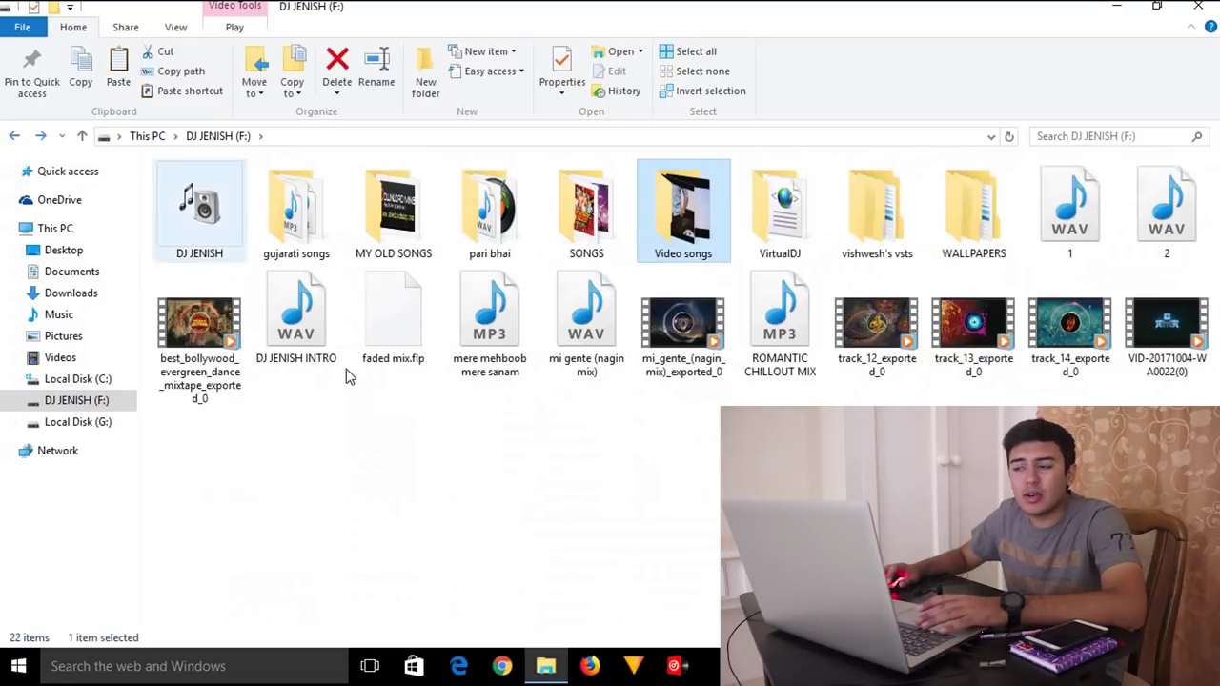
# Open the DJ collection folder with the speaker icon, look through its dj hits 2017 folder and return to the collection
pyautogui.doubleClick(197, 205)
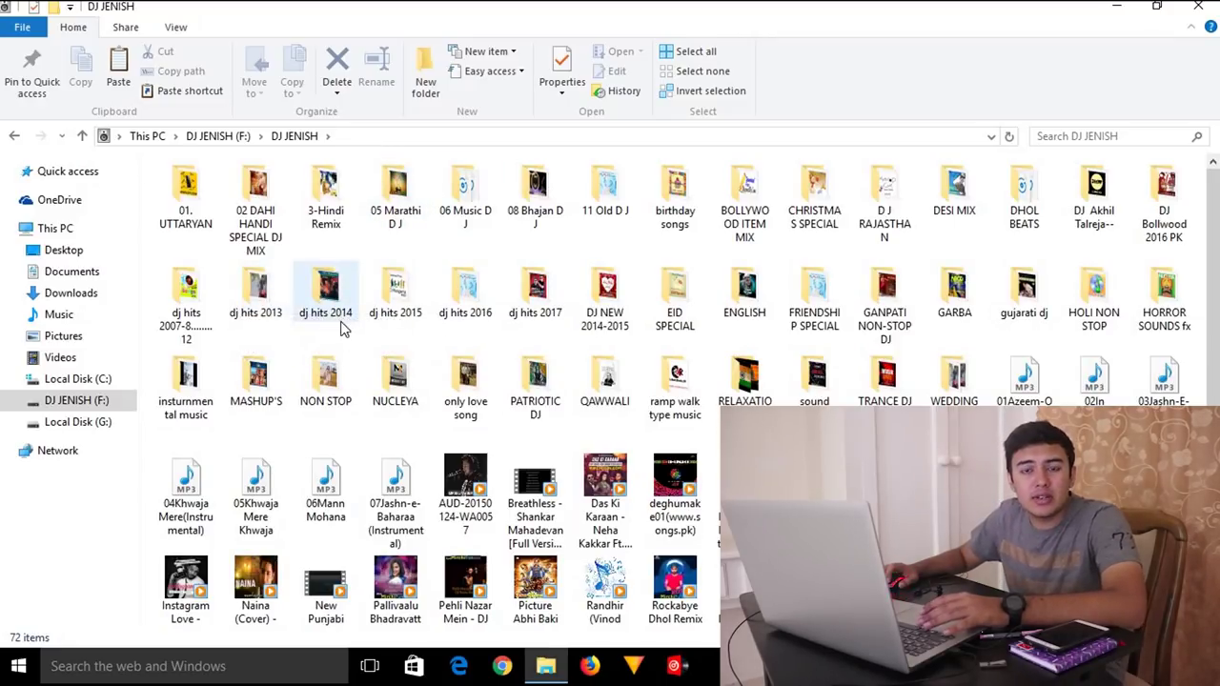
pyautogui.doubleClick(519, 314)
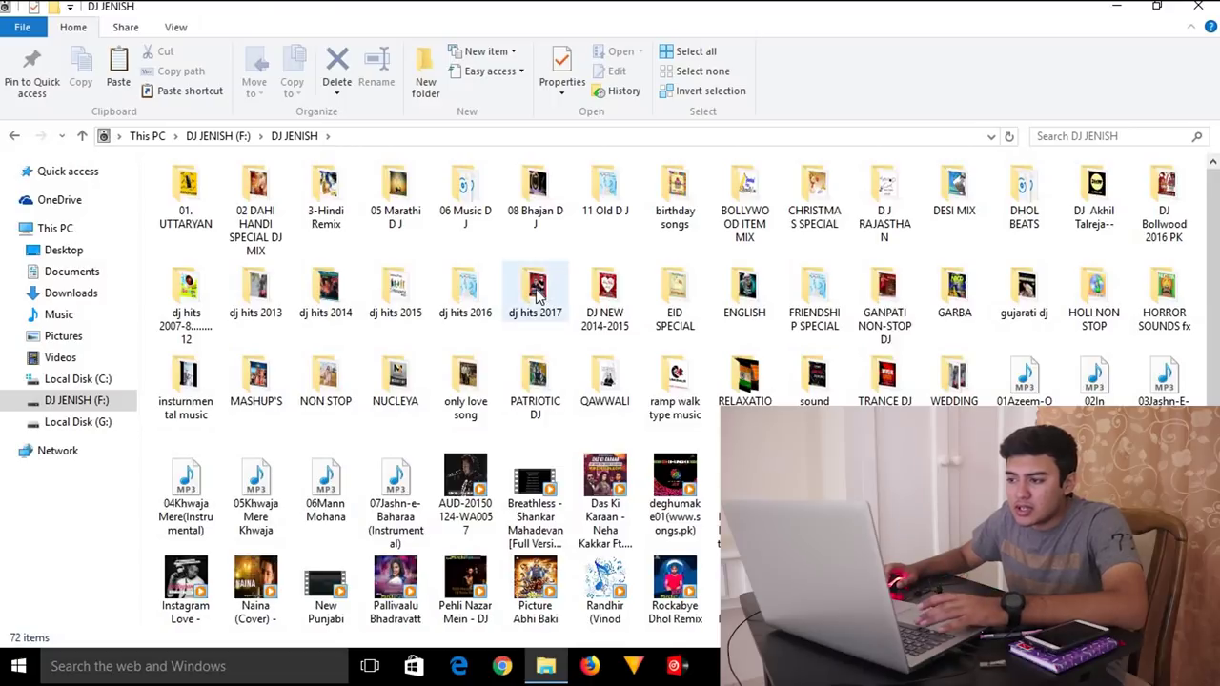
pyautogui.scroll(-8, 508, 314)
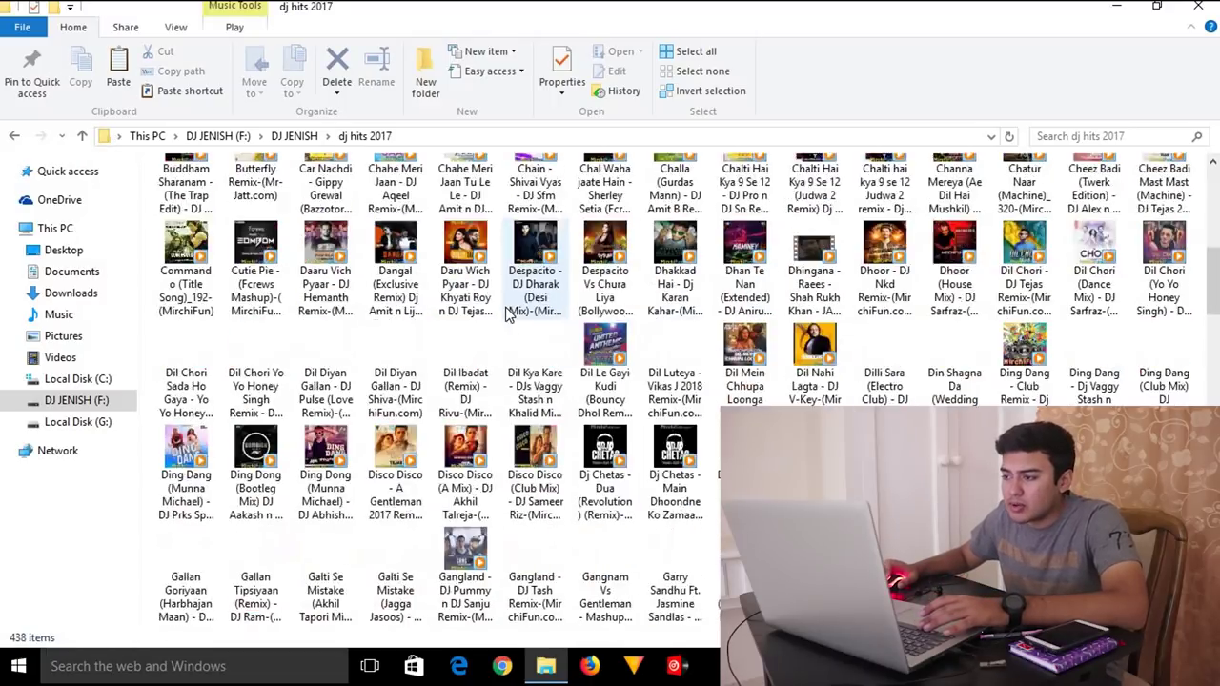
pyautogui.scroll(-10, 734, 400)
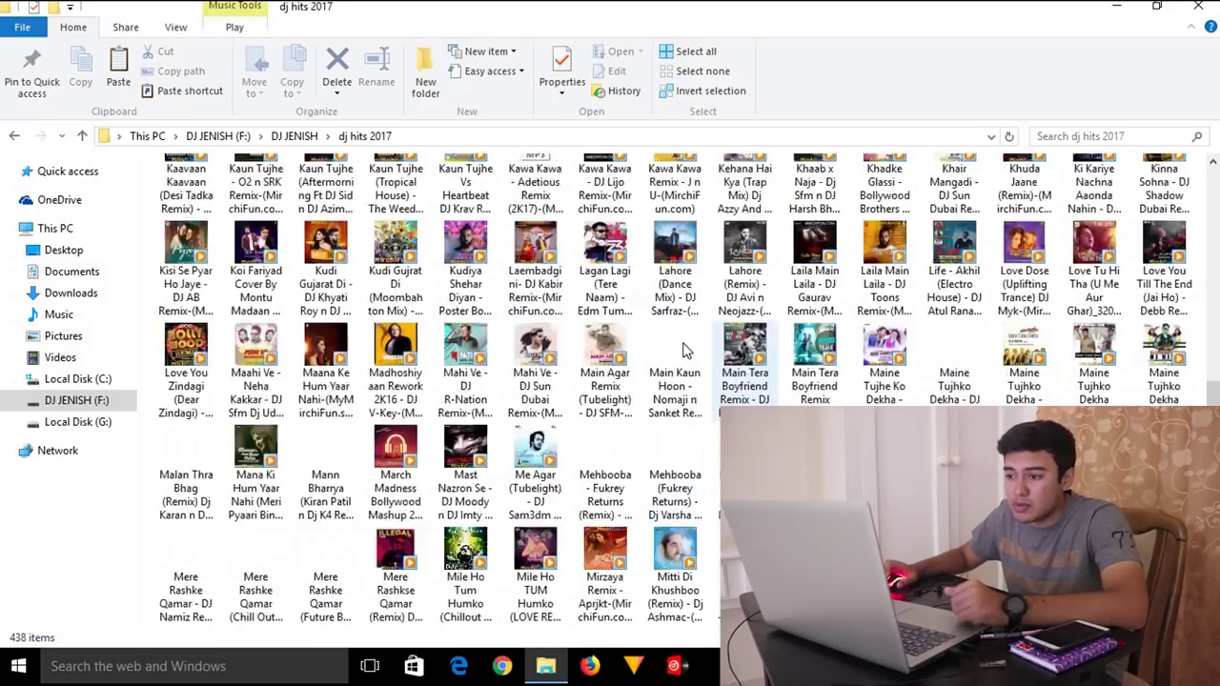
pyautogui.click(16, 137)
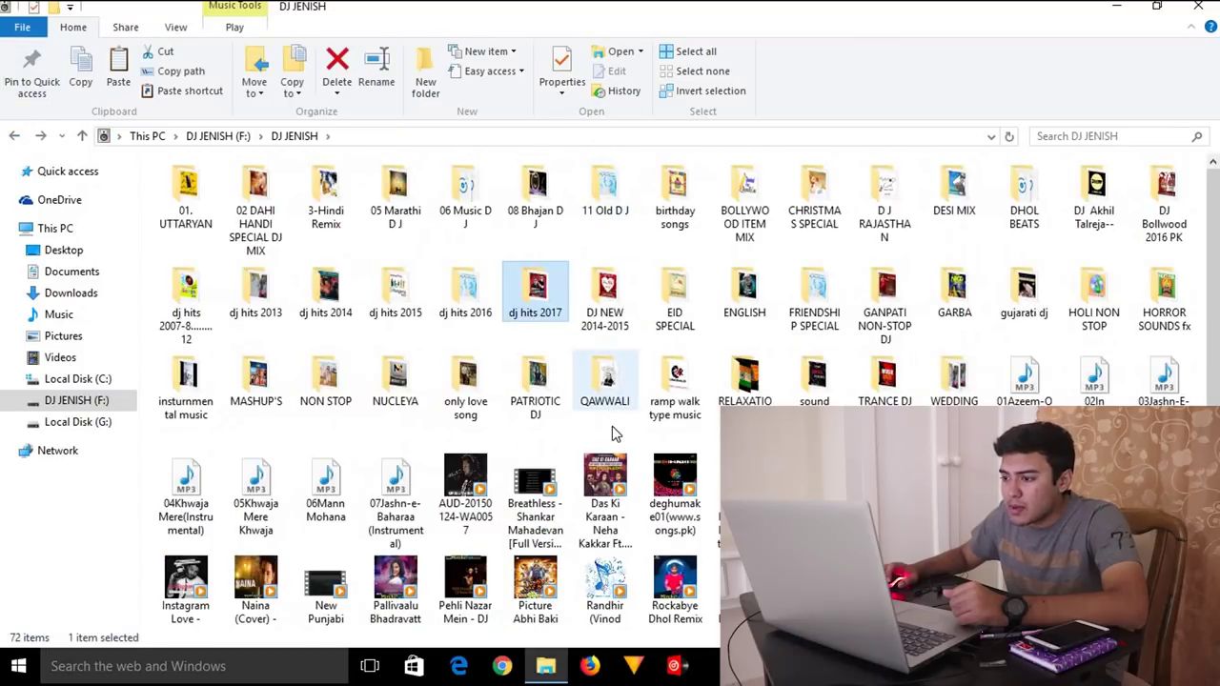
# Open the TRANCE DJ folder, check the DJ's own music subfolder and browse the tracks in EDM TRACK LIST
pyautogui.doubleClick(867, 375)
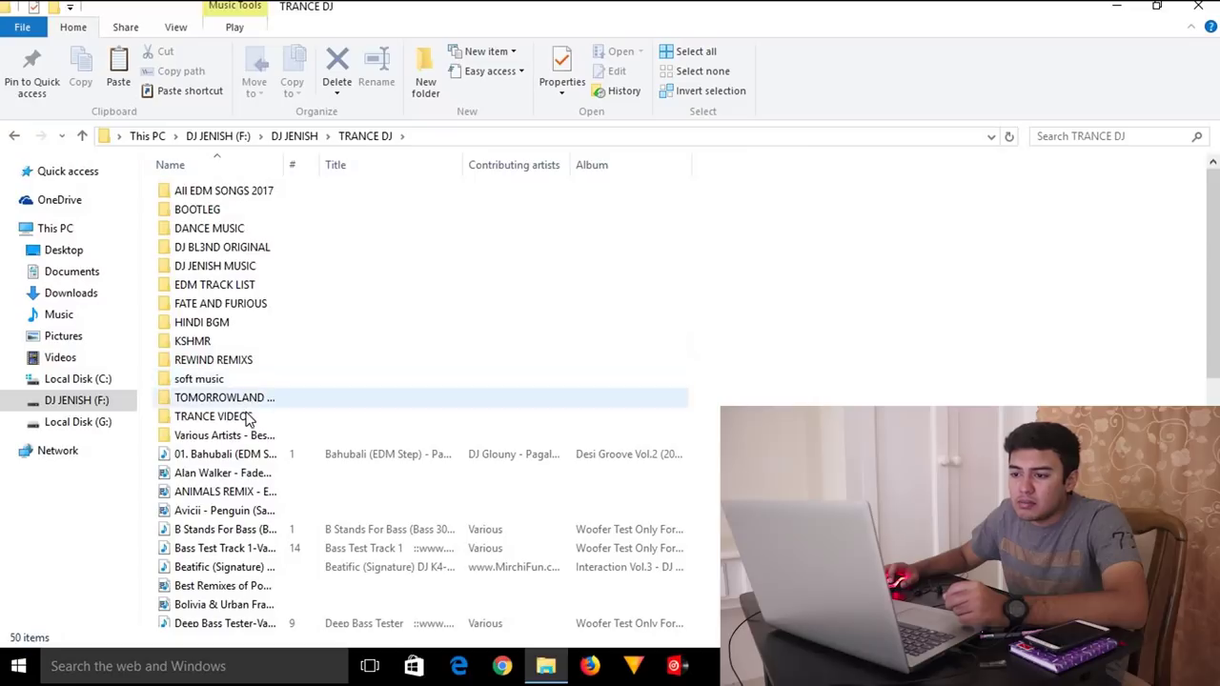
pyautogui.doubleClick(252, 266)
pyautogui.click(15, 137)
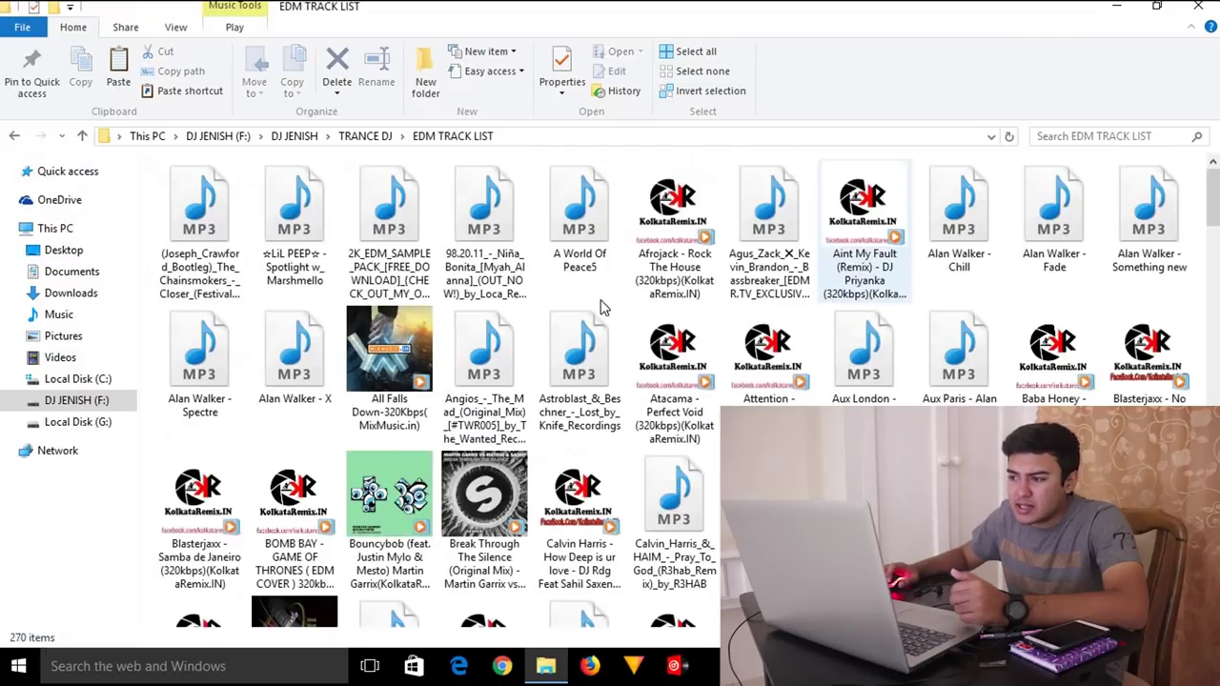
pyautogui.scroll(-10, 829, 370)
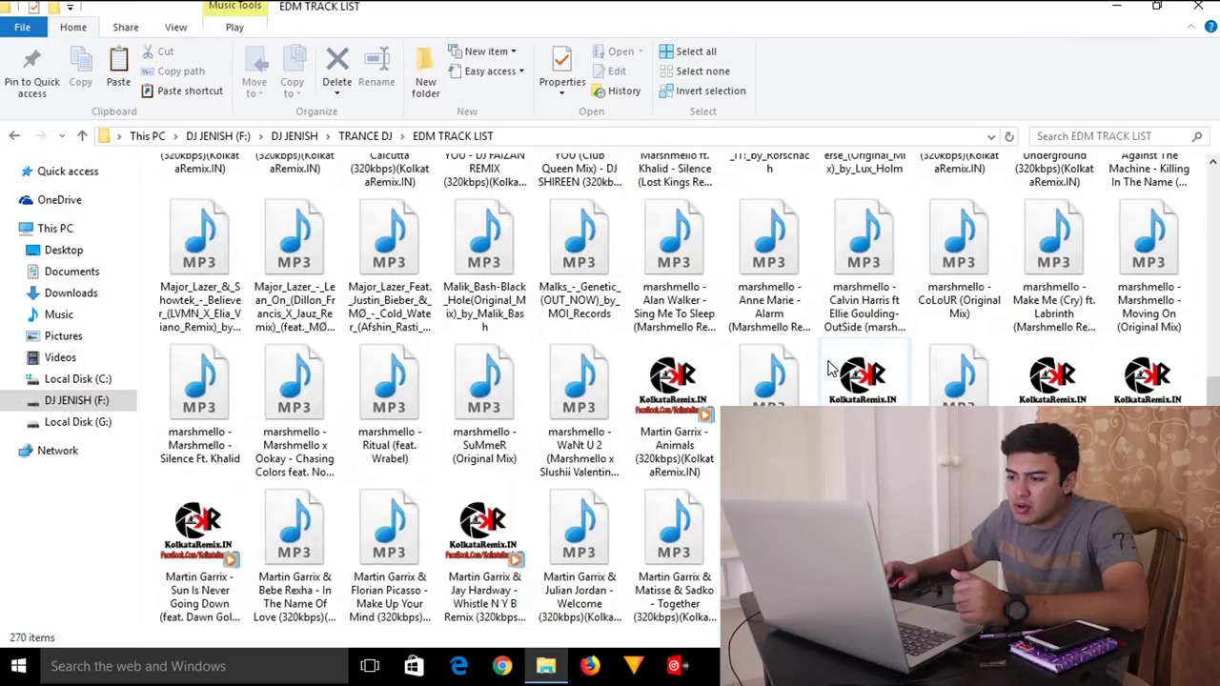
# Browse the rest of EDM TRACK LIST, look through the tracks in the KSHMR folder and return to TRANCE DJ
pyautogui.scroll(-15, 829, 370)
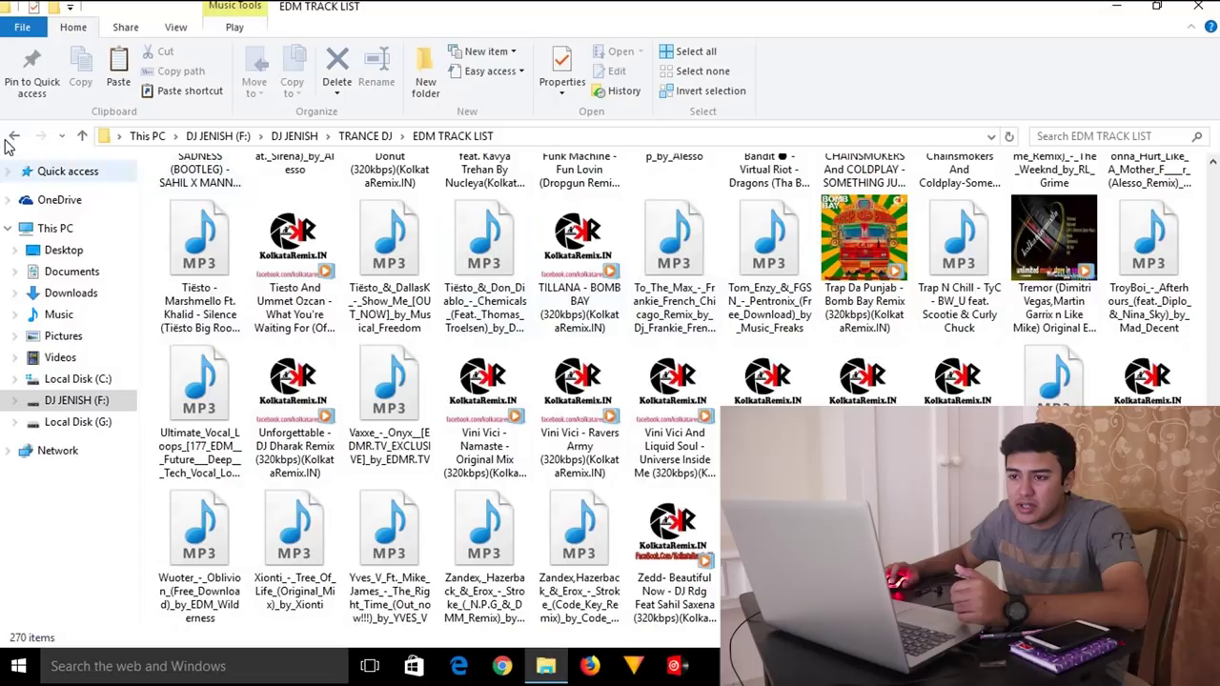
pyautogui.click(12, 138)
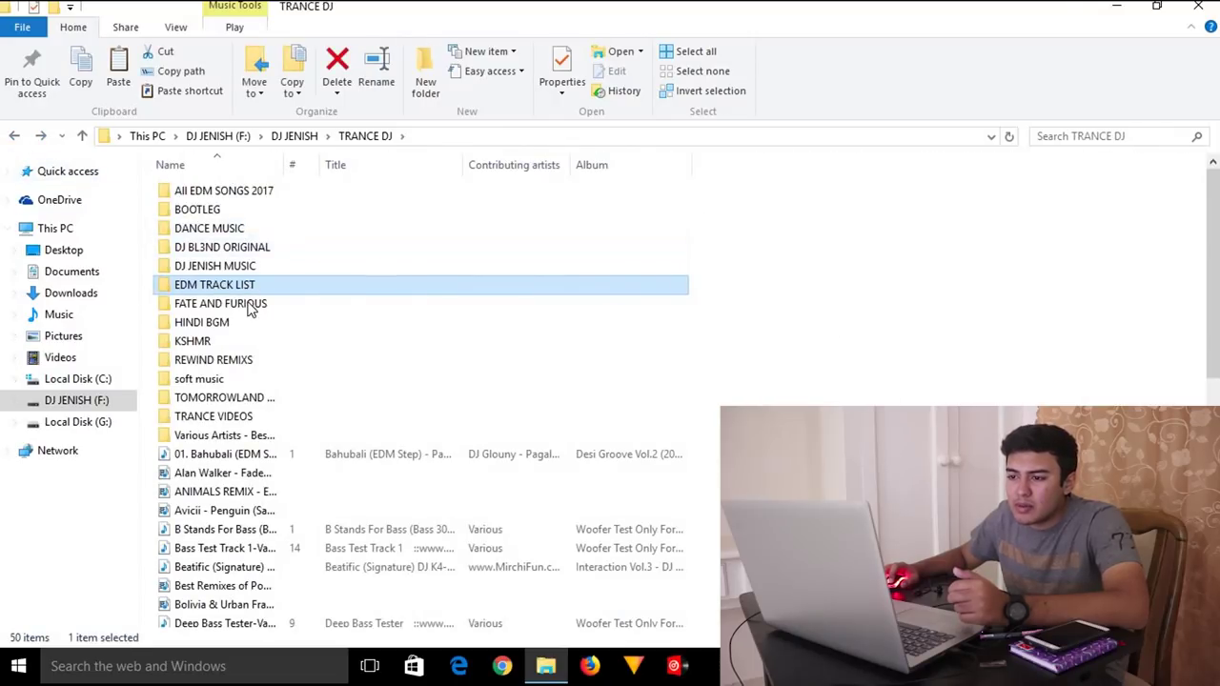
pyautogui.doubleClick(231, 342)
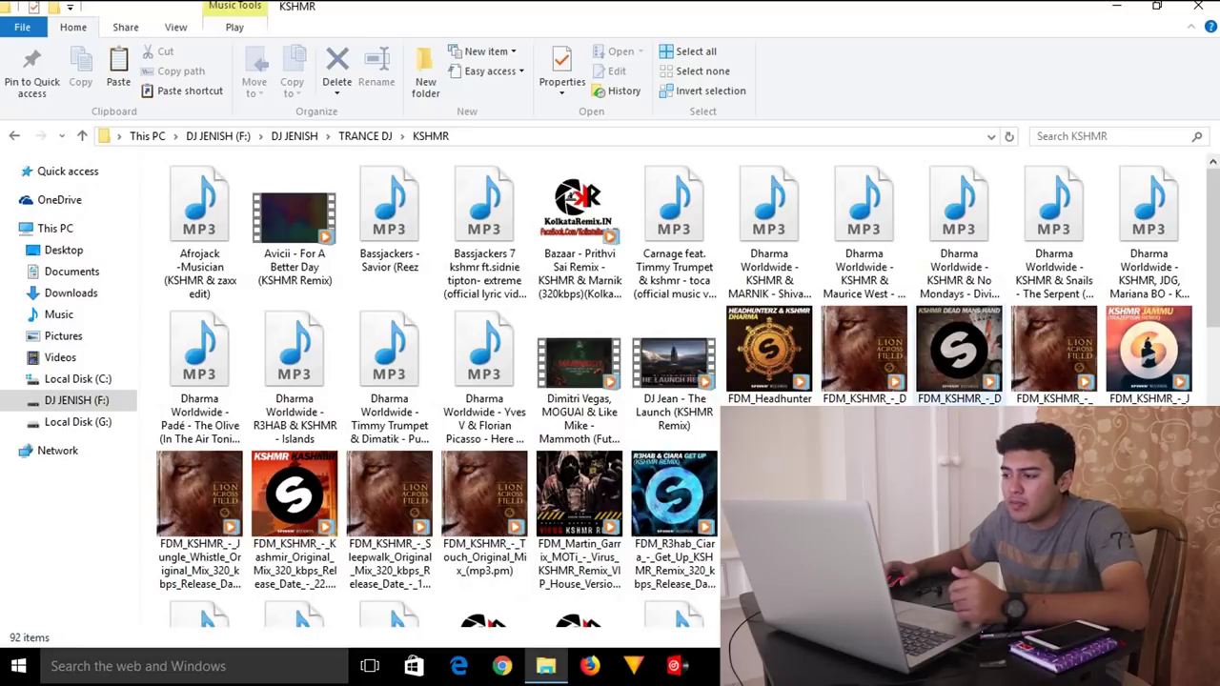
pyautogui.scroll(-6, 705, 374)
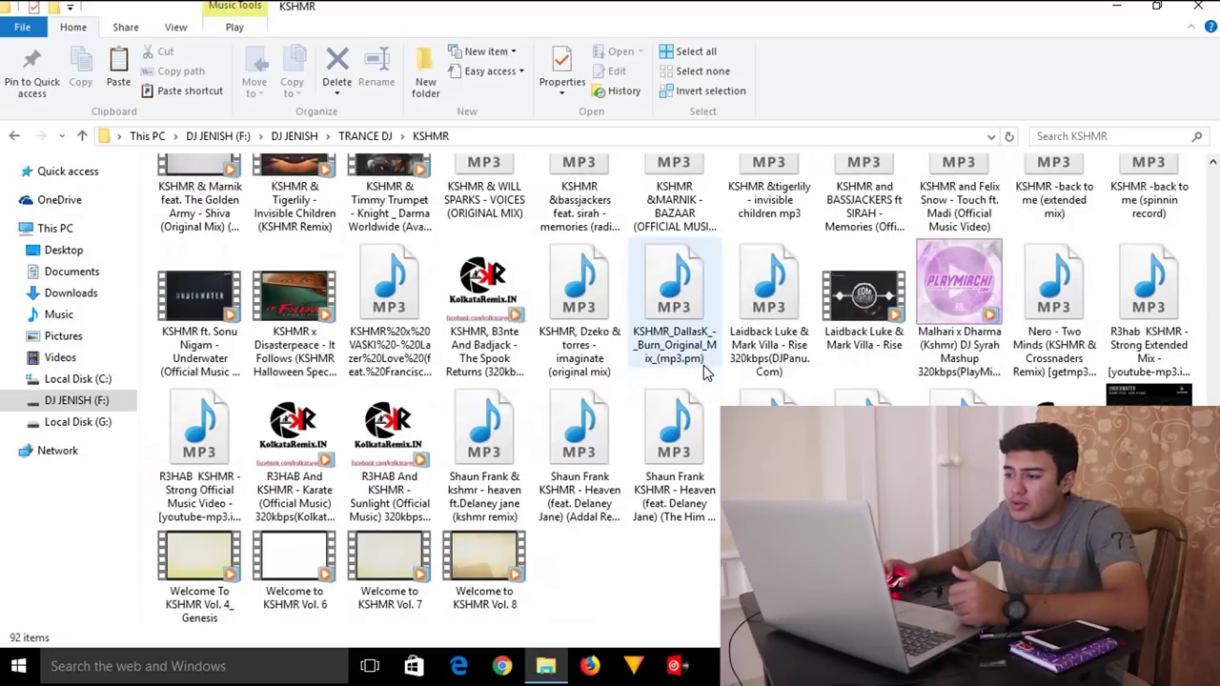
pyautogui.scroll(5, 642, 379)
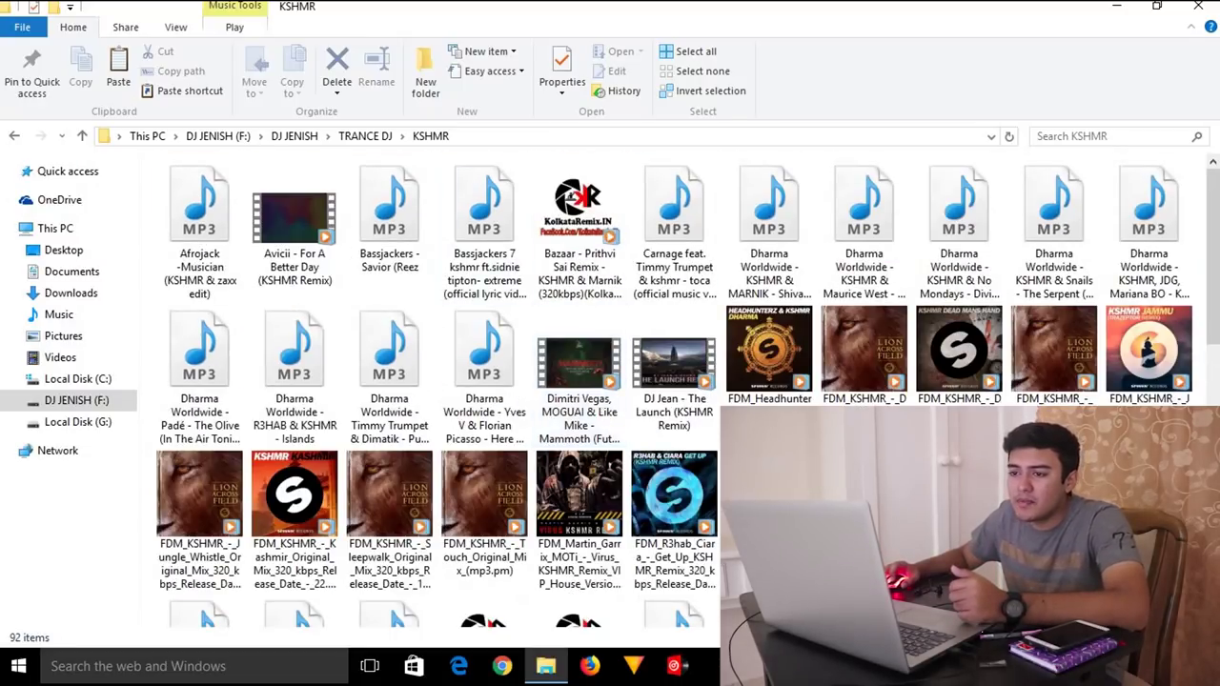
pyautogui.click(14, 138)
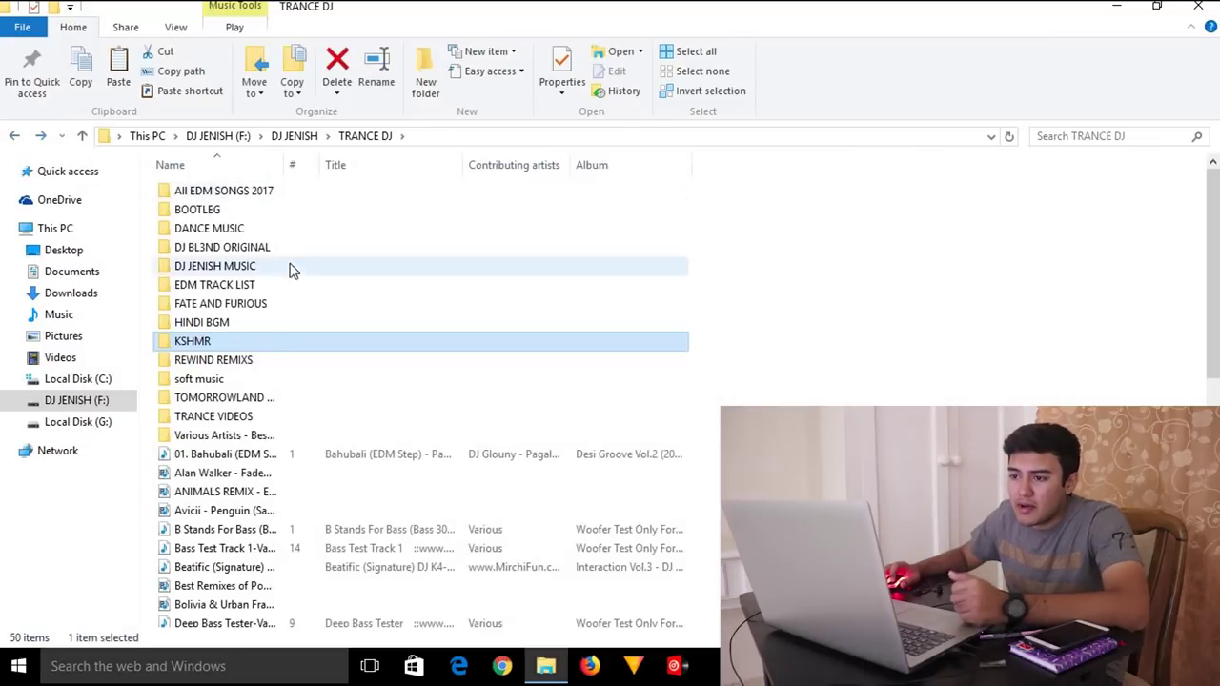
# Open DANCE MUSIC, view the tracks in its Dance music mixtape subfolder and return to the main DJ collection folder
pyautogui.click(264, 232)
pyautogui.doubleClick(264, 232)
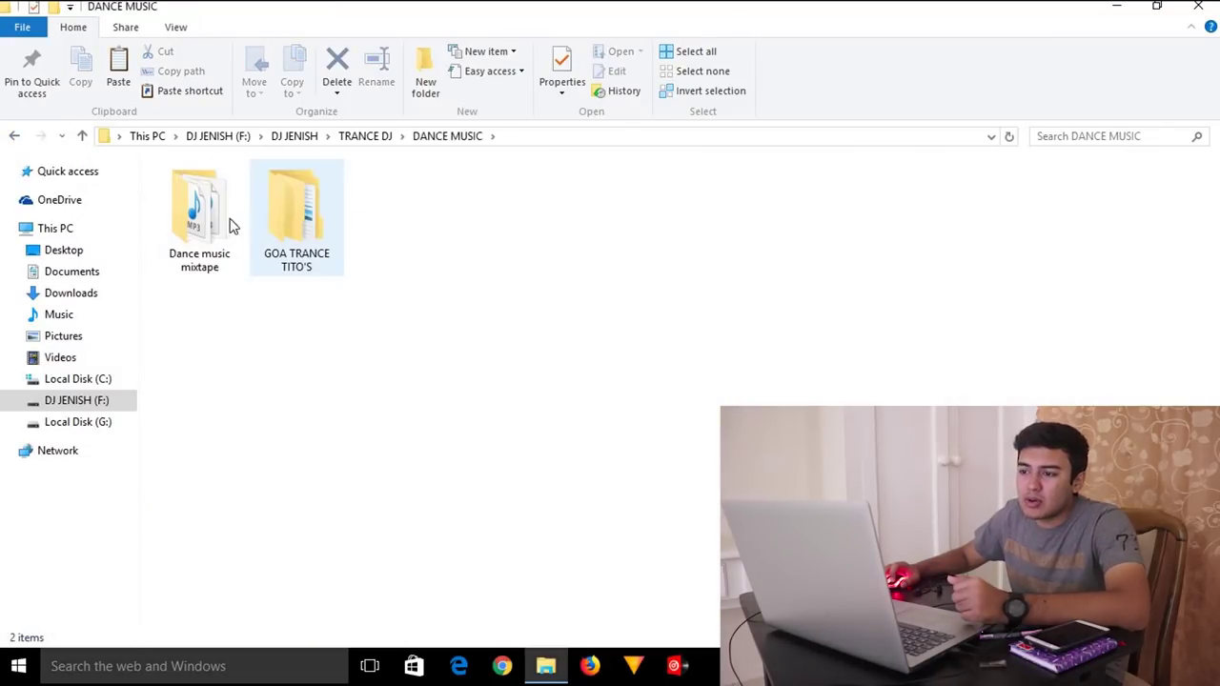
pyautogui.doubleClick(231, 225)
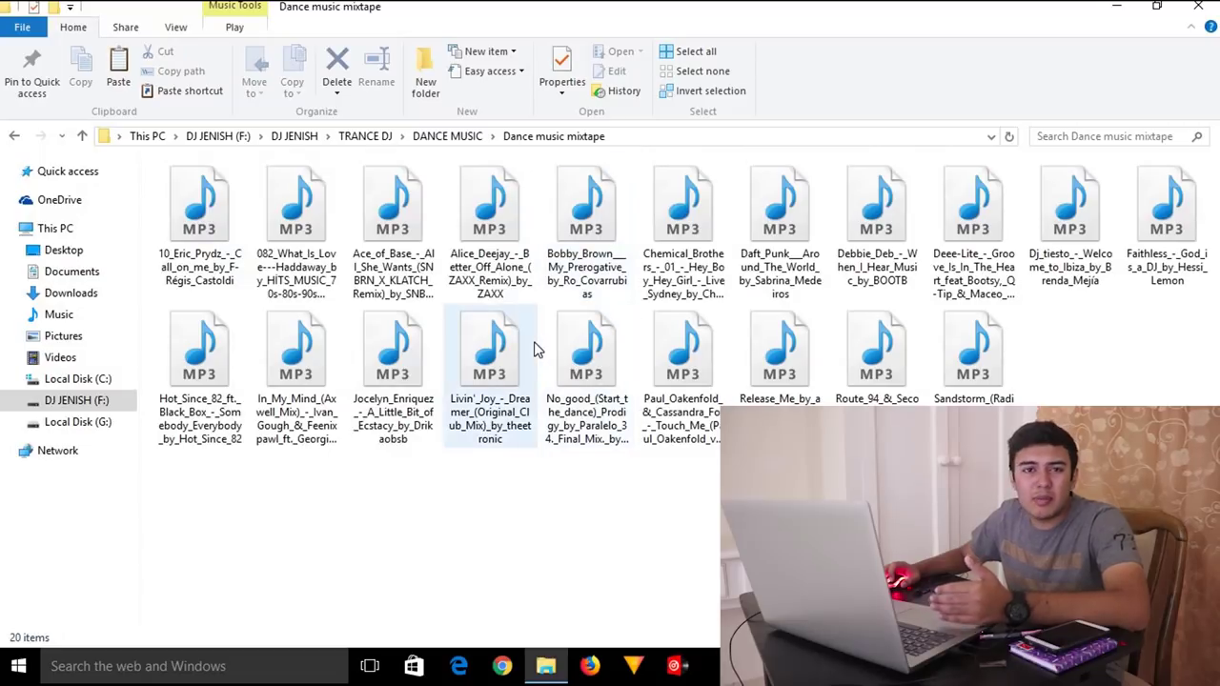
pyautogui.doubleClick(14, 136)
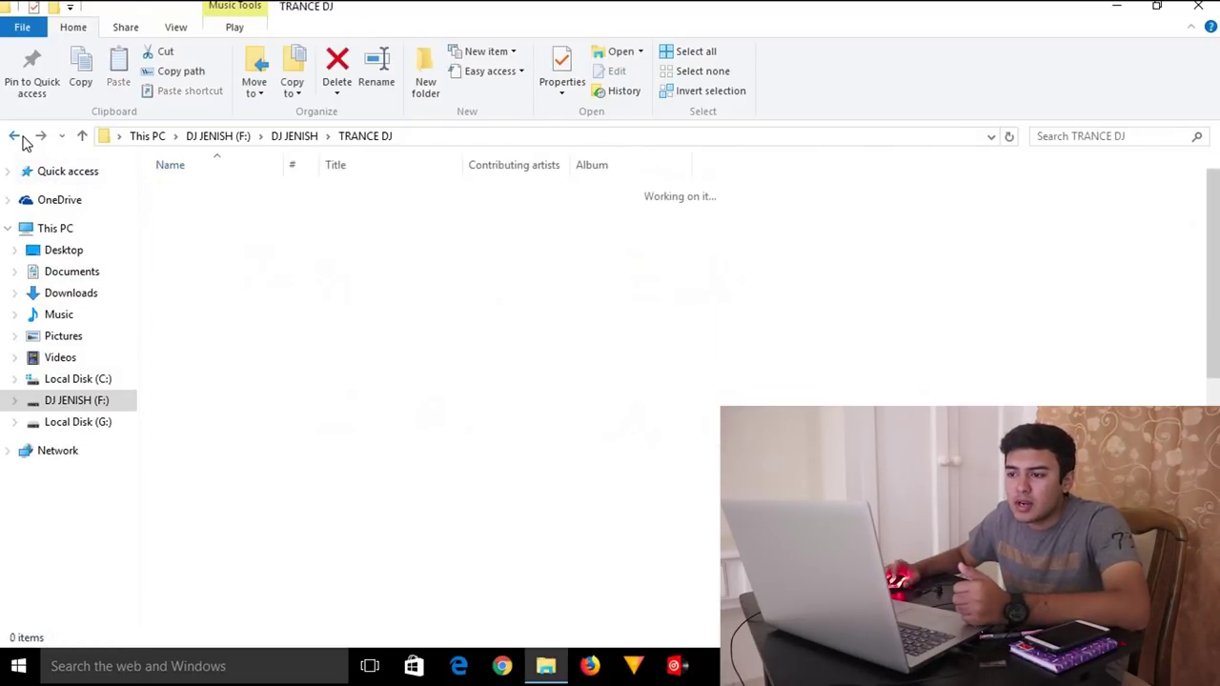
pyautogui.click(14, 137)
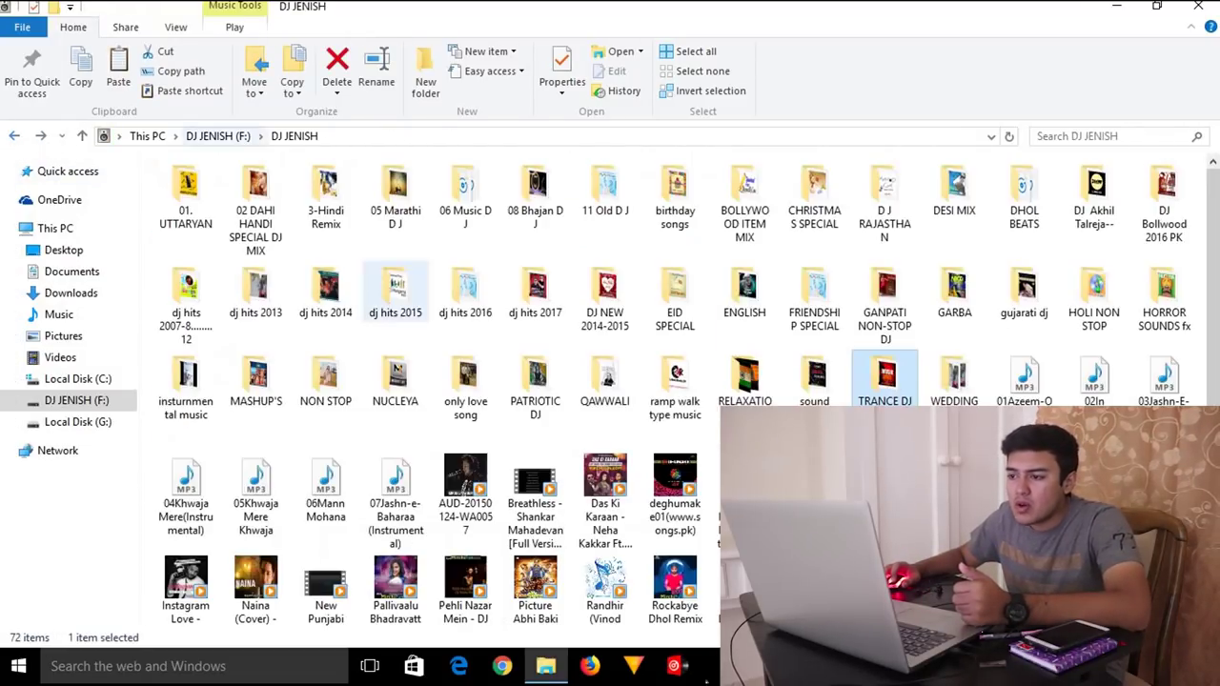
# View the subfolders of WEDDING DJ PARTY, check the GARBA folder and return to the DJ collection
pyautogui.click(962, 424)
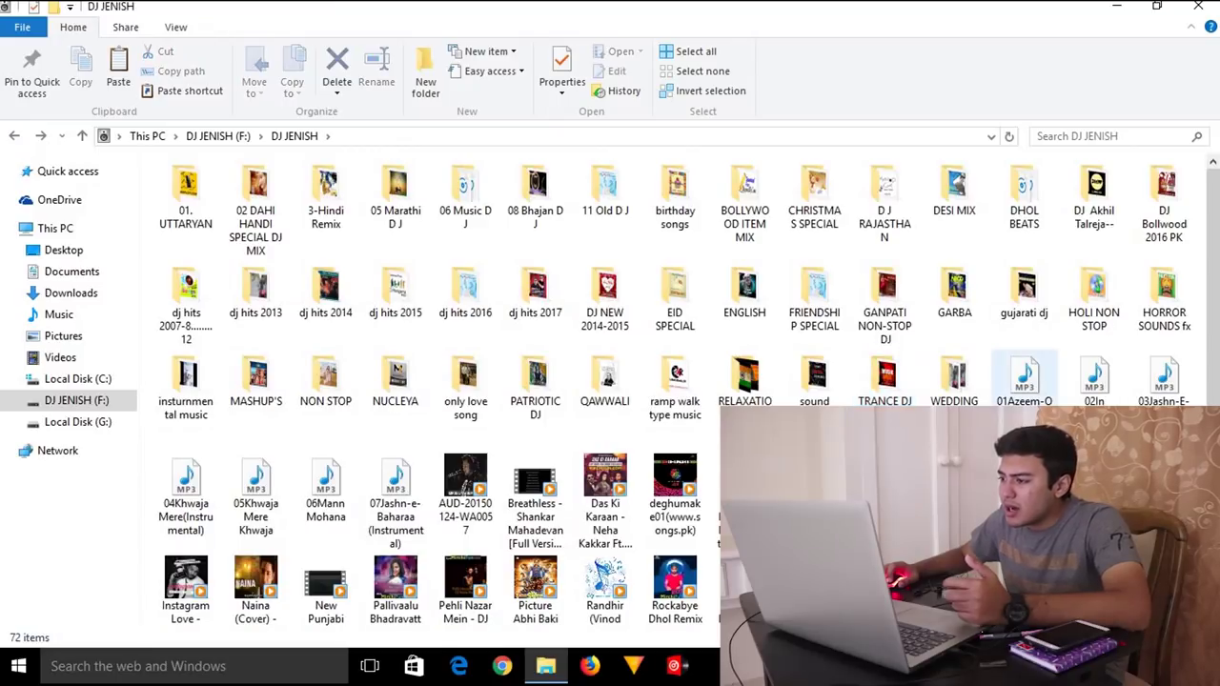
pyautogui.doubleClick(955, 381)
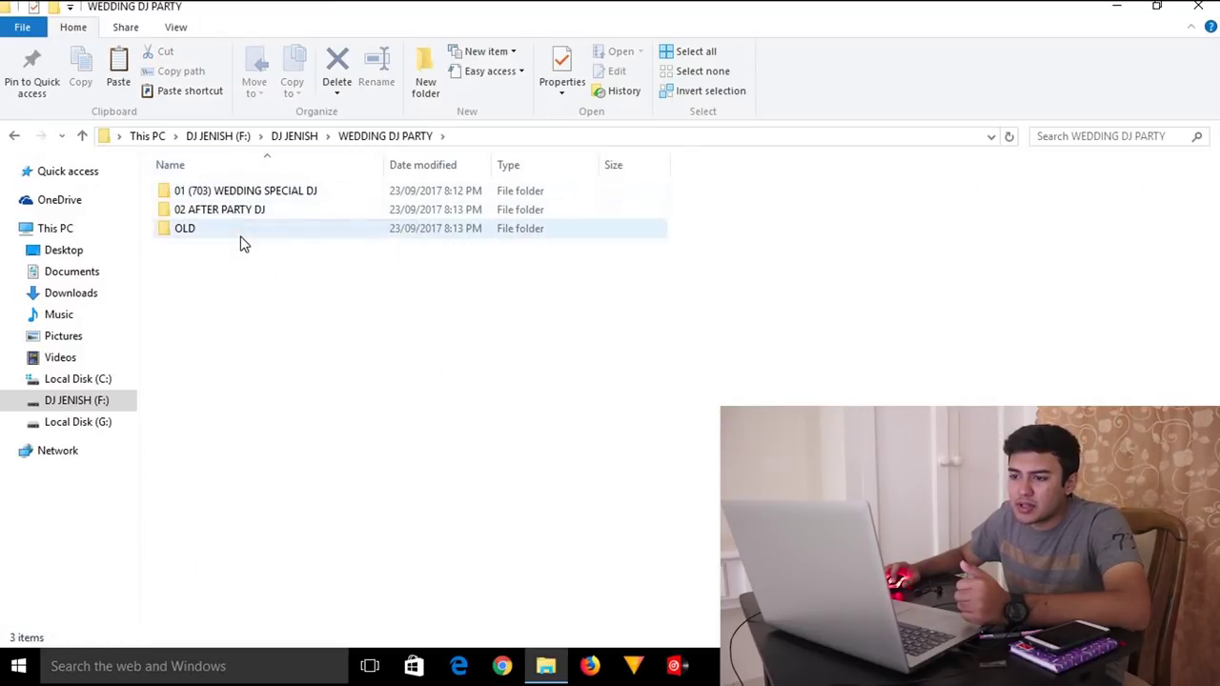
pyautogui.click(14, 136)
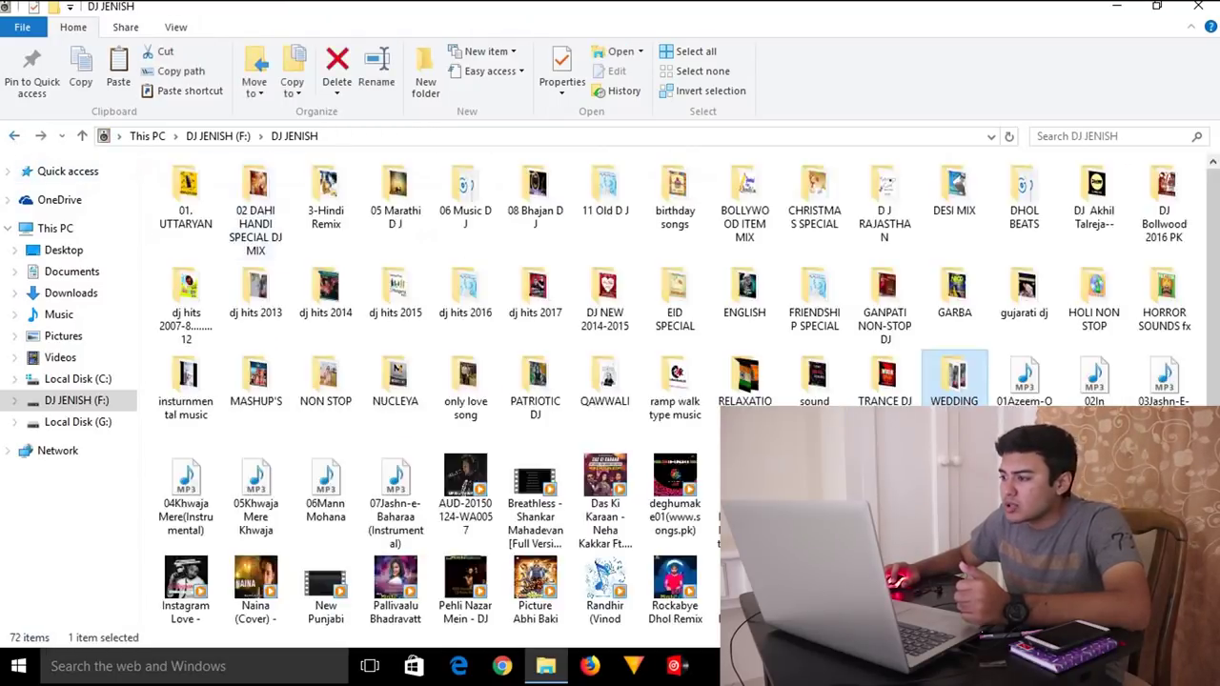
pyautogui.click(947, 283)
pyautogui.doubleClick(938, 286)
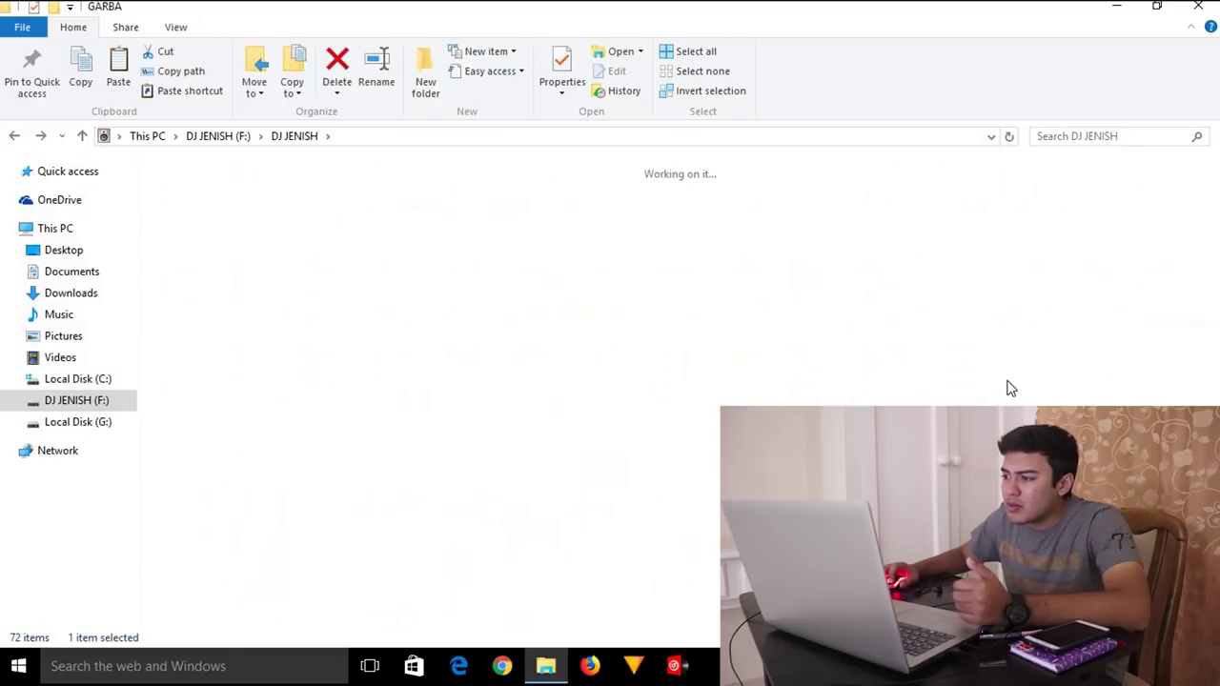
pyautogui.click(14, 136)
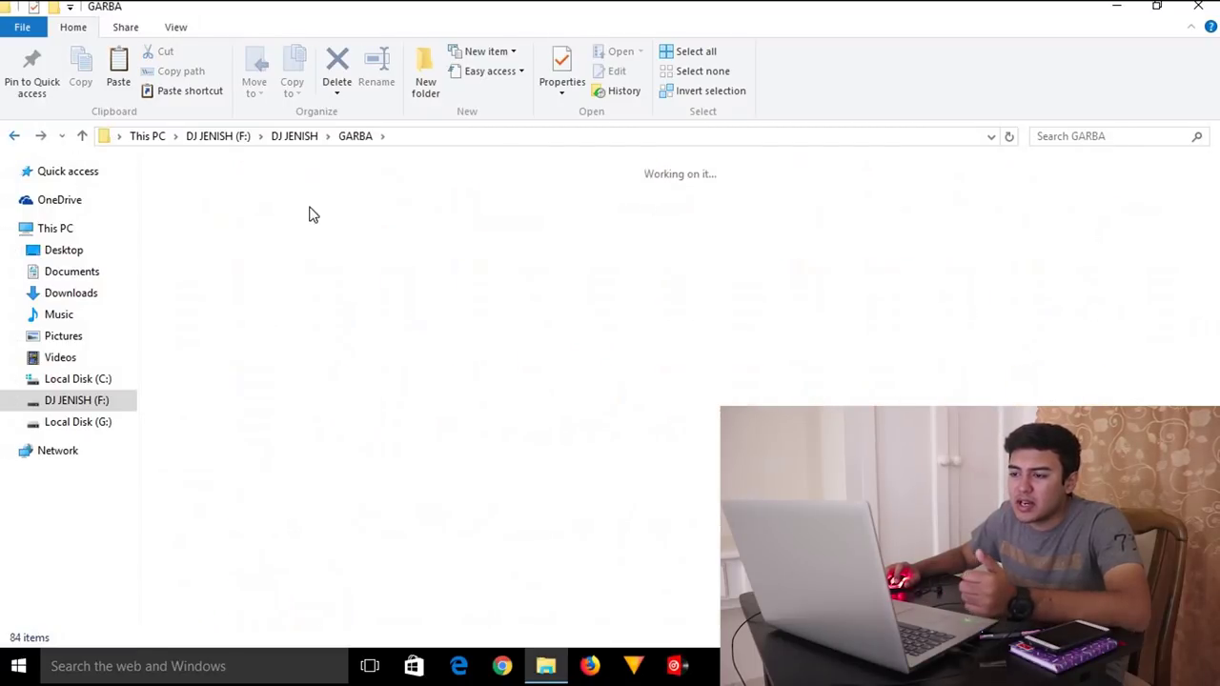
pyautogui.click(393, 345)
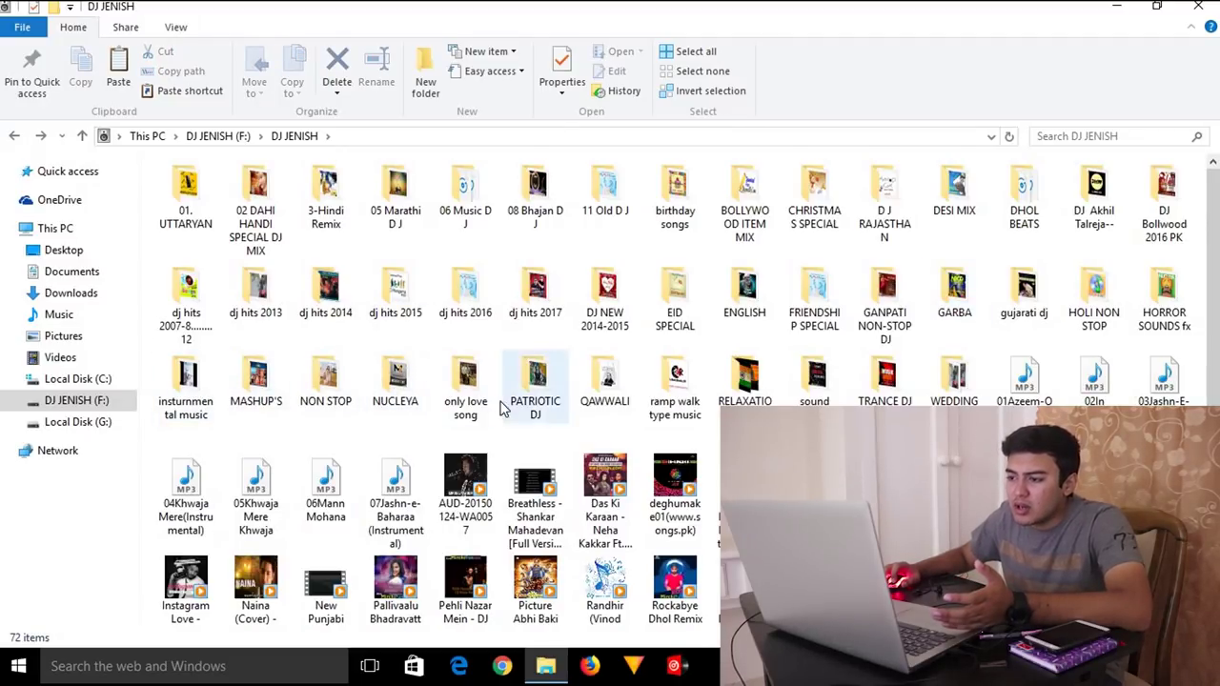
# Go through the collection's category folders, singling out 11 Old D J, birthday songs, D J RAJASTHAN and DESI MIX in turn
pyautogui.click(530, 386)
pyautogui.click(601, 205)
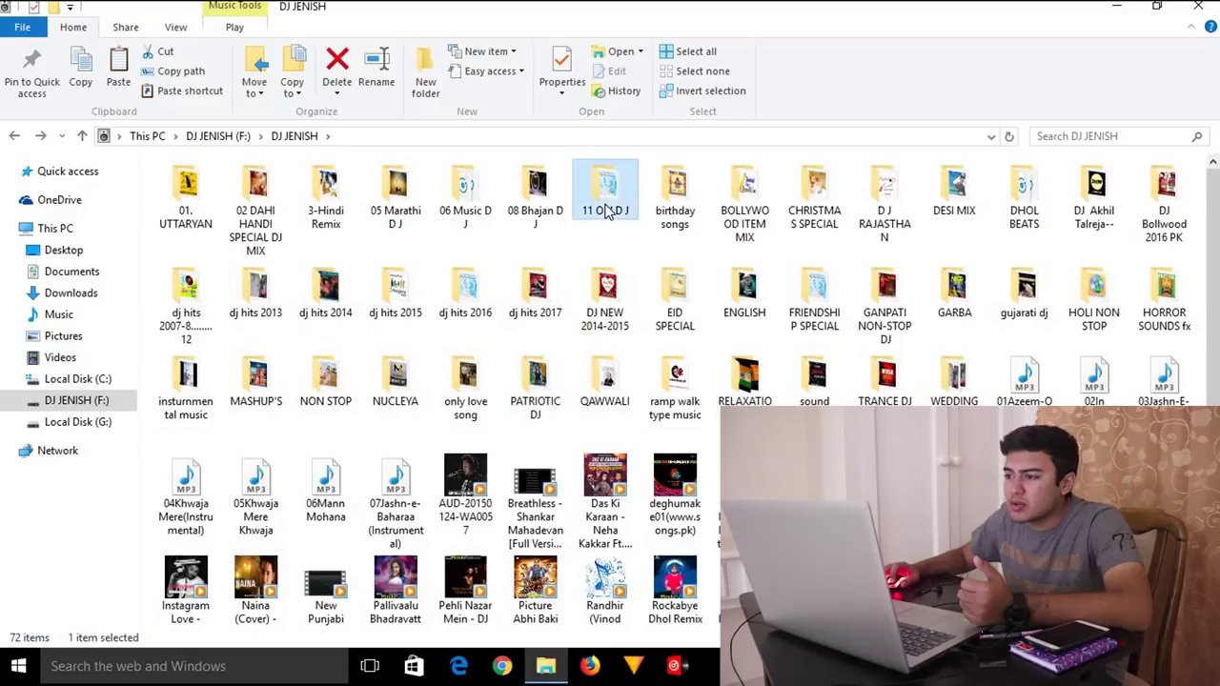
pyautogui.click(691, 186)
pyautogui.click(901, 205)
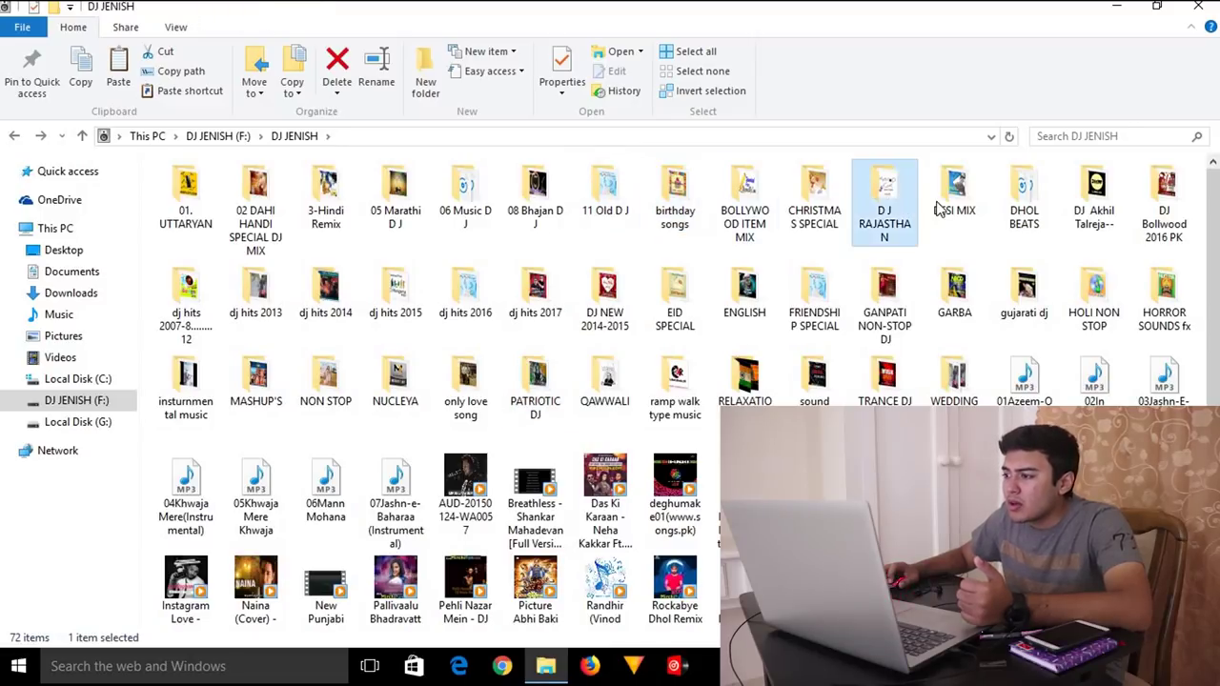
pyautogui.click(952, 196)
pyautogui.click(1093, 227)
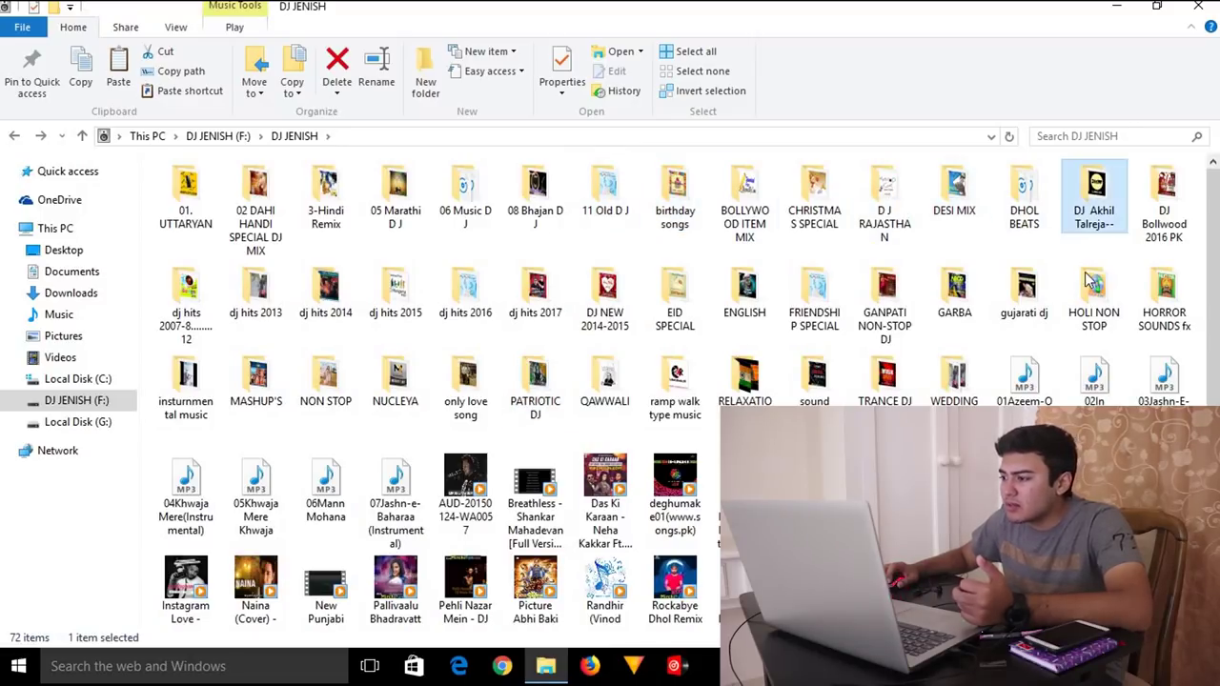
pyautogui.click(1089, 241)
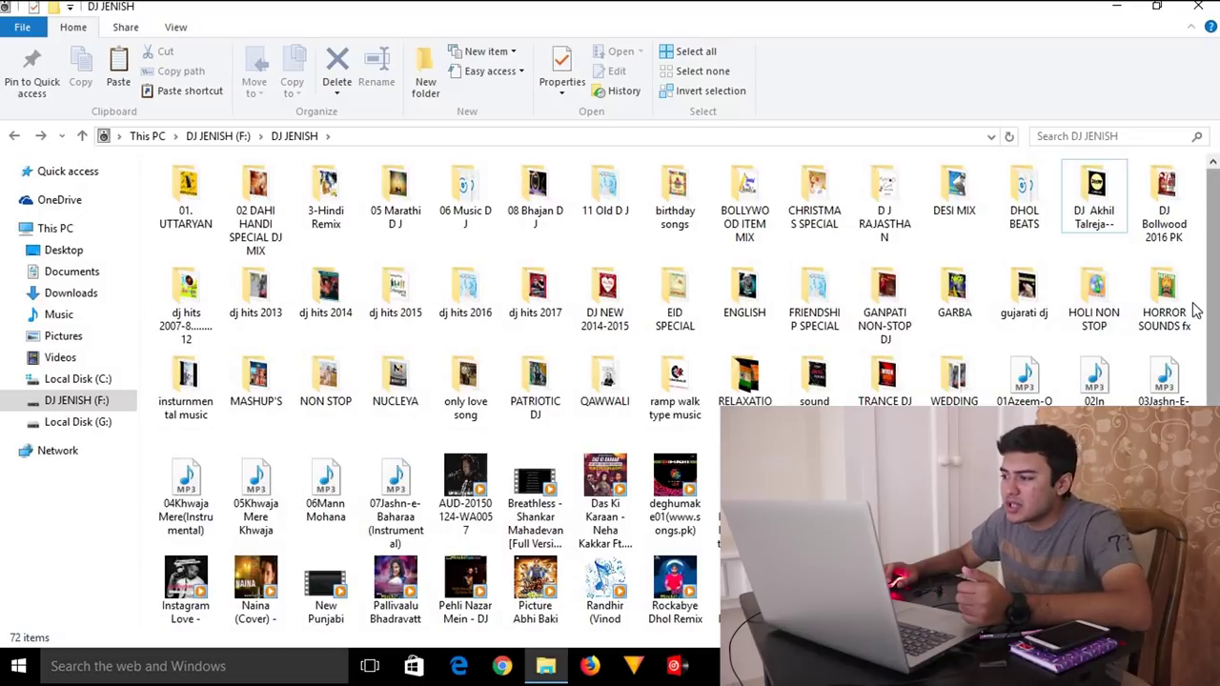
# Look through the sound files in the HORROR SOUNDS fx folder and return to the DJ collection
pyautogui.doubleClick(1164, 296)
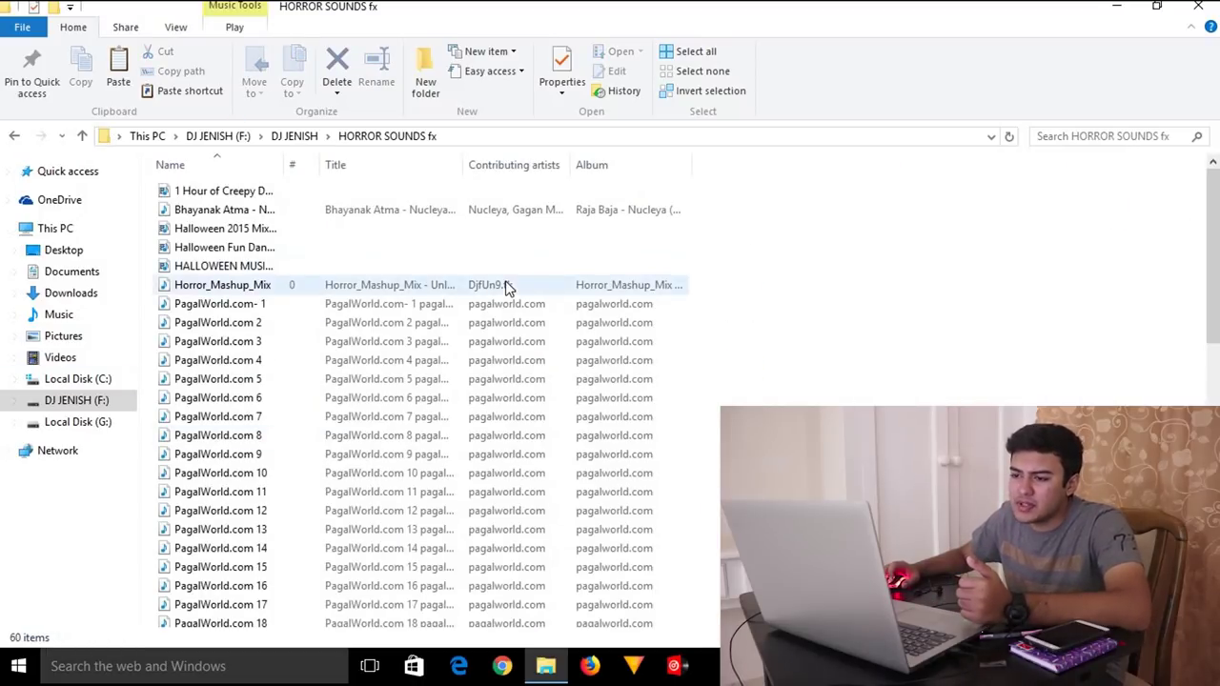
pyautogui.scroll(-4, 504, 283)
pyautogui.click(14, 139)
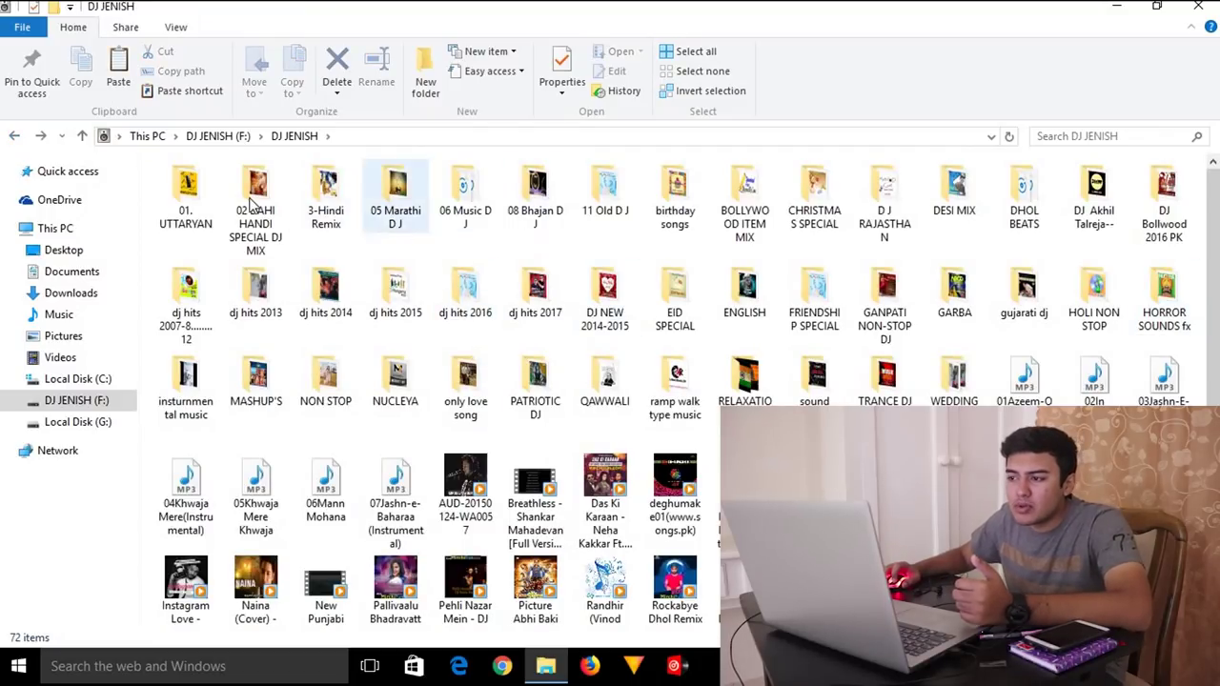
# Single out the 08 Bhajan D J folder, deselect it and go back to the root of the F: drive
pyautogui.click(540, 208)
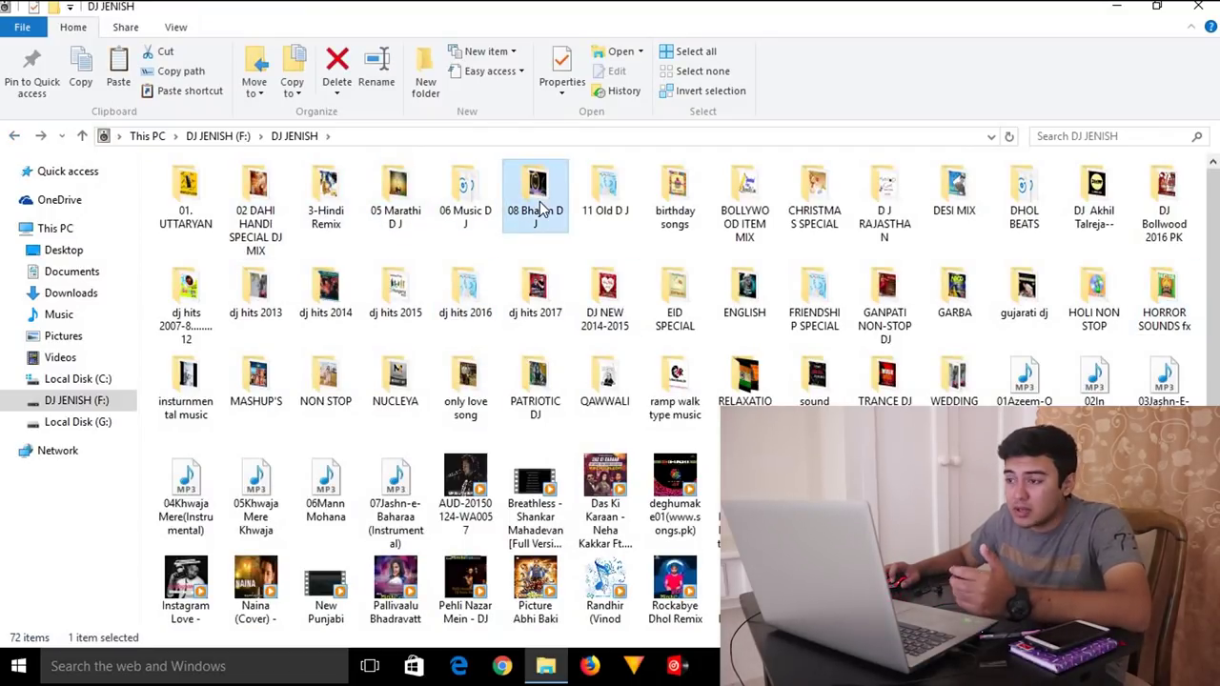
pyautogui.click(576, 235)
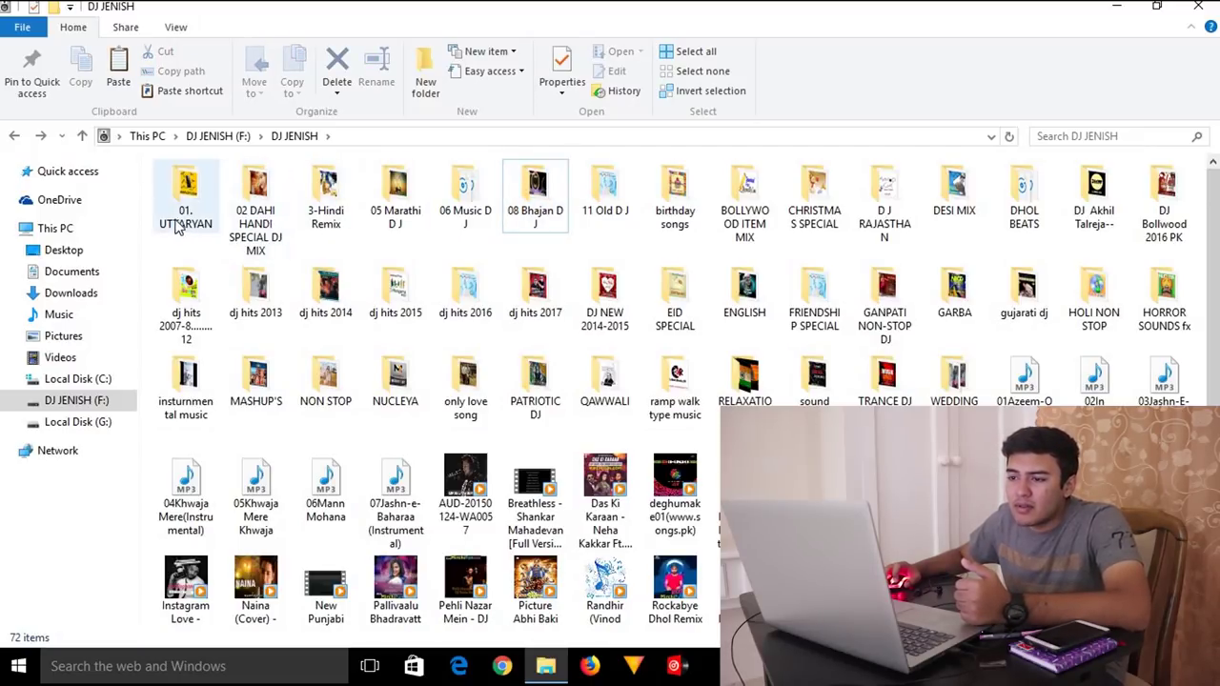
pyautogui.click(12, 135)
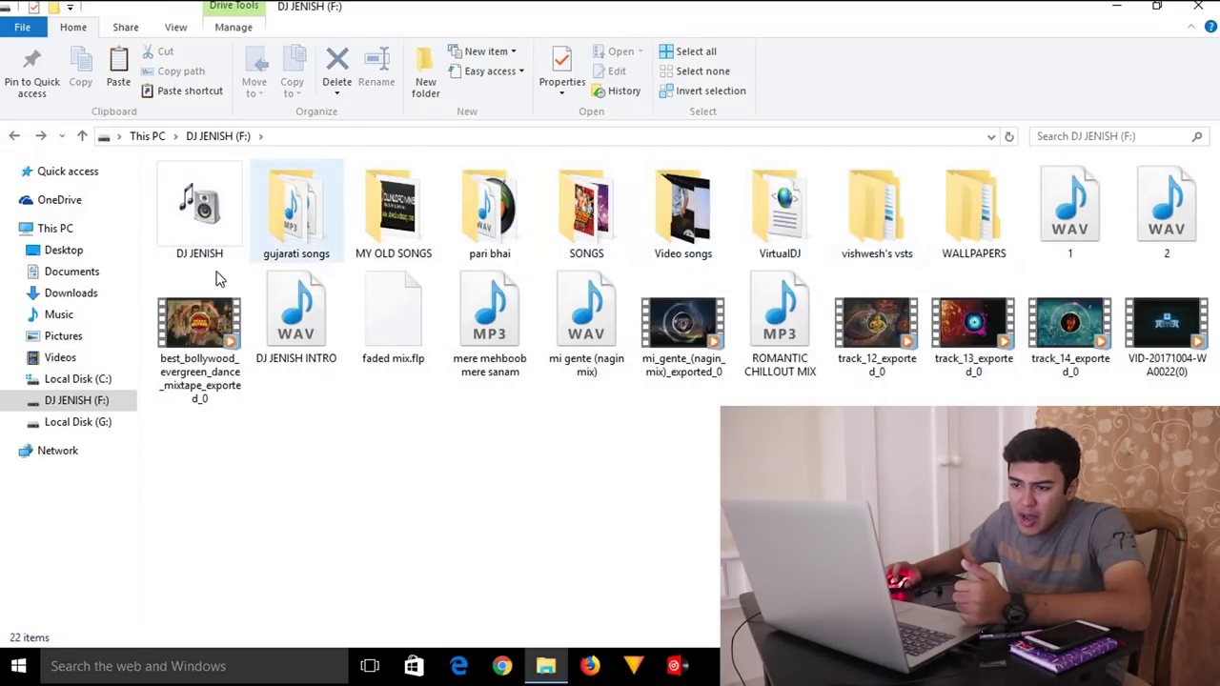
# Look through the downloaded remixes and videos in the Downloads folder and return to the F: drive
pyautogui.click(71, 294)
pyautogui.scroll(-10, 722, 391)
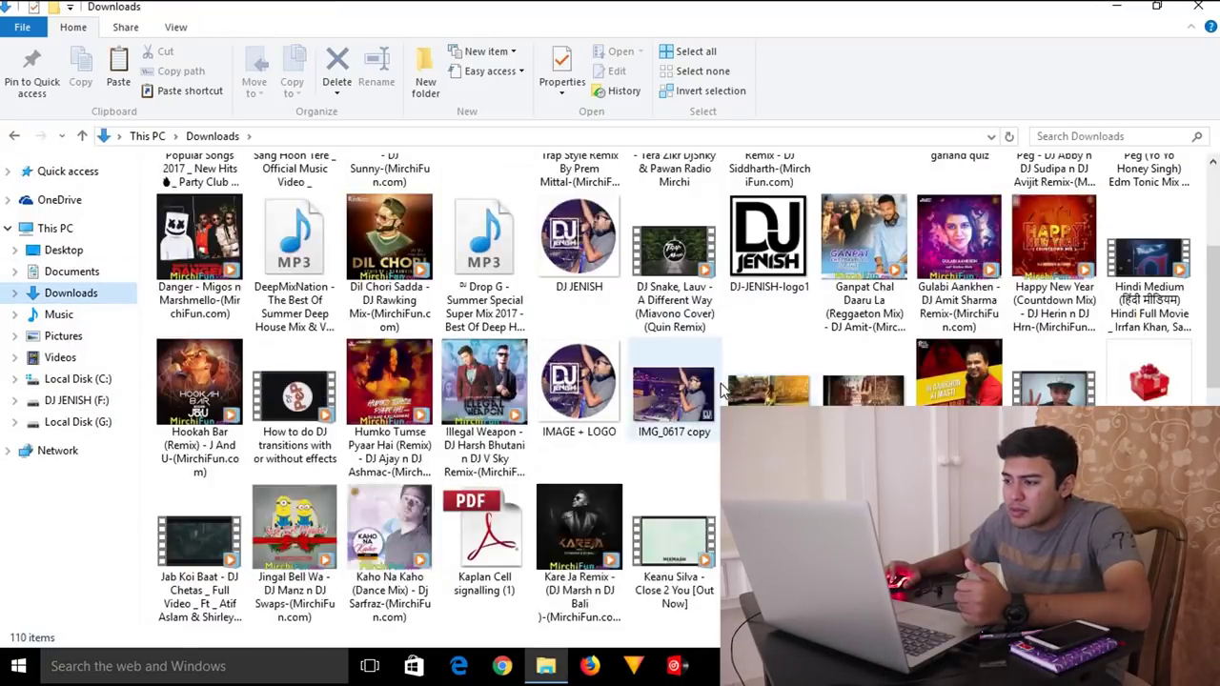
pyautogui.scroll(8, 722, 391)
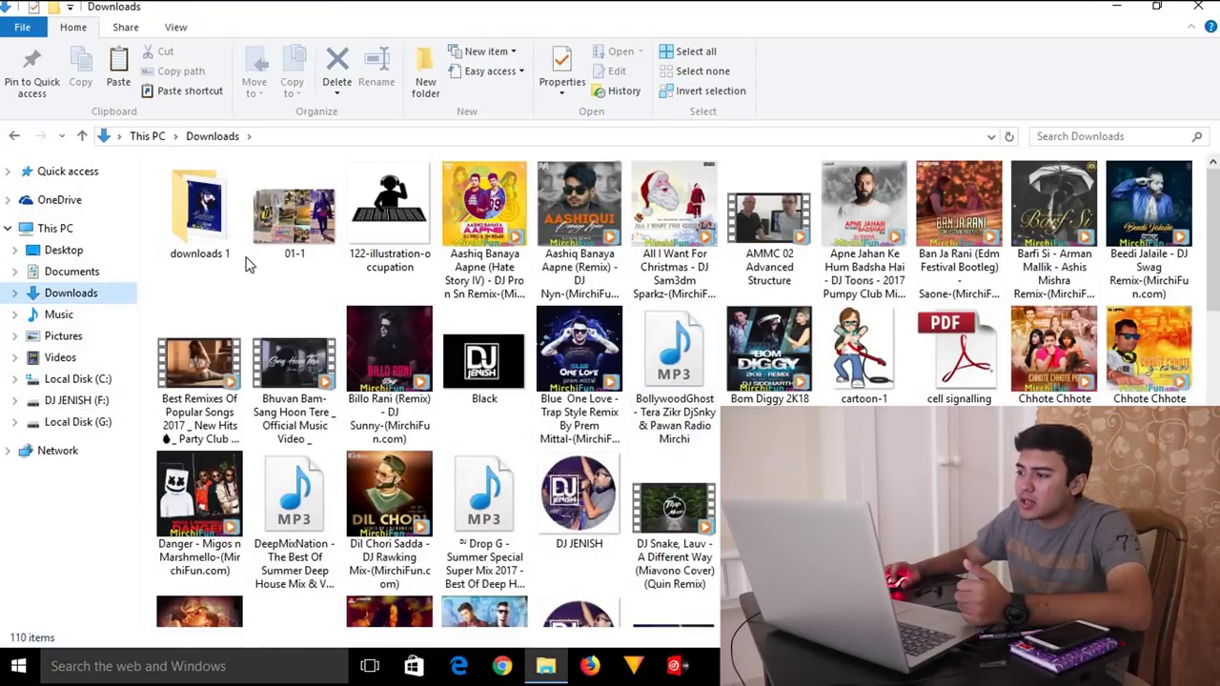
pyautogui.click(77, 400)
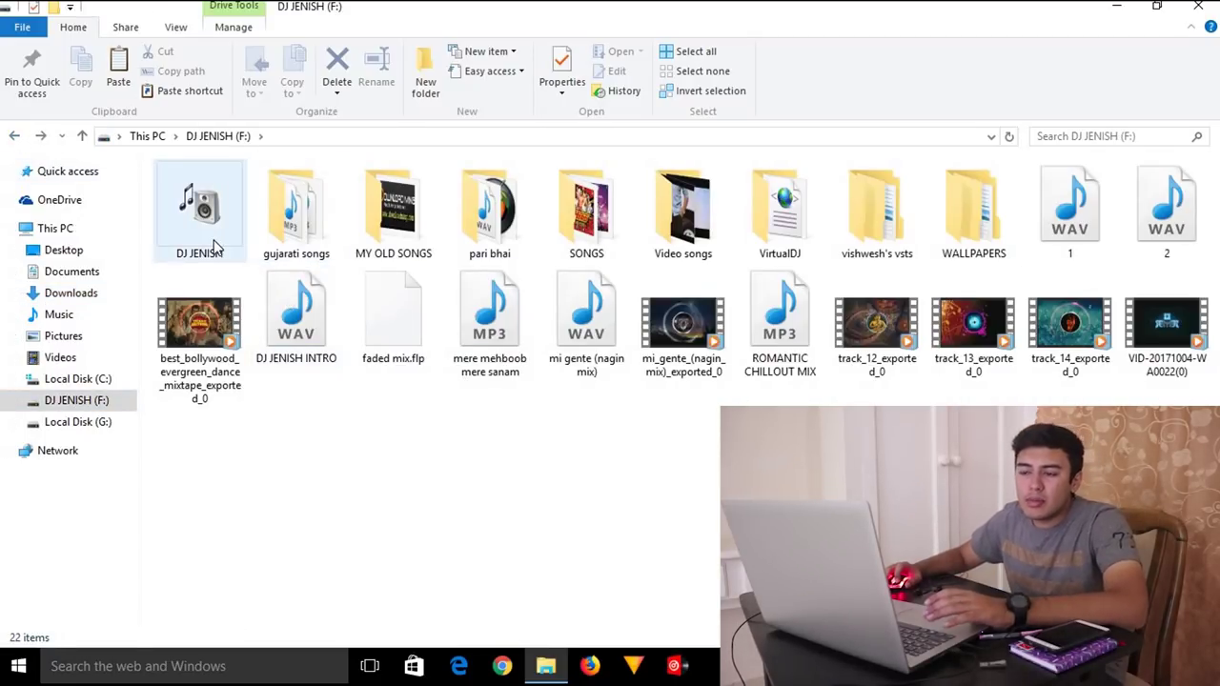
# Reopen the DJ collection folder with the speaker icon, view its categories and return to the root of the F: drive
pyautogui.doubleClick(199, 214)
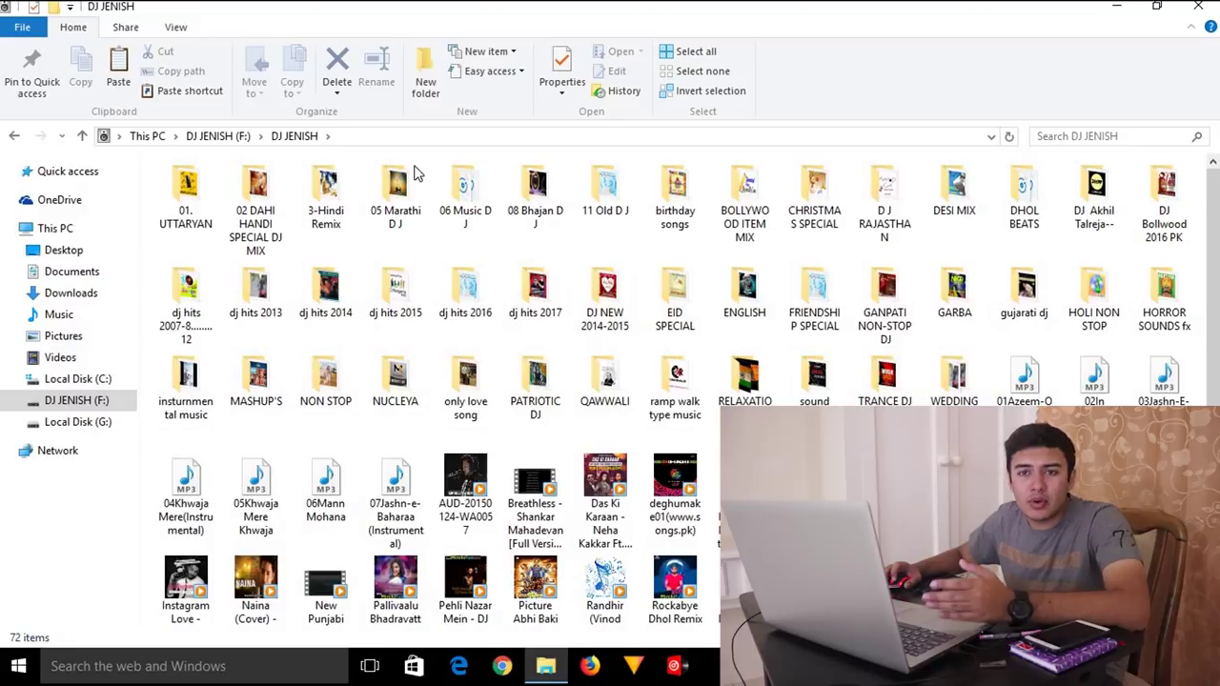
pyautogui.click(13, 137)
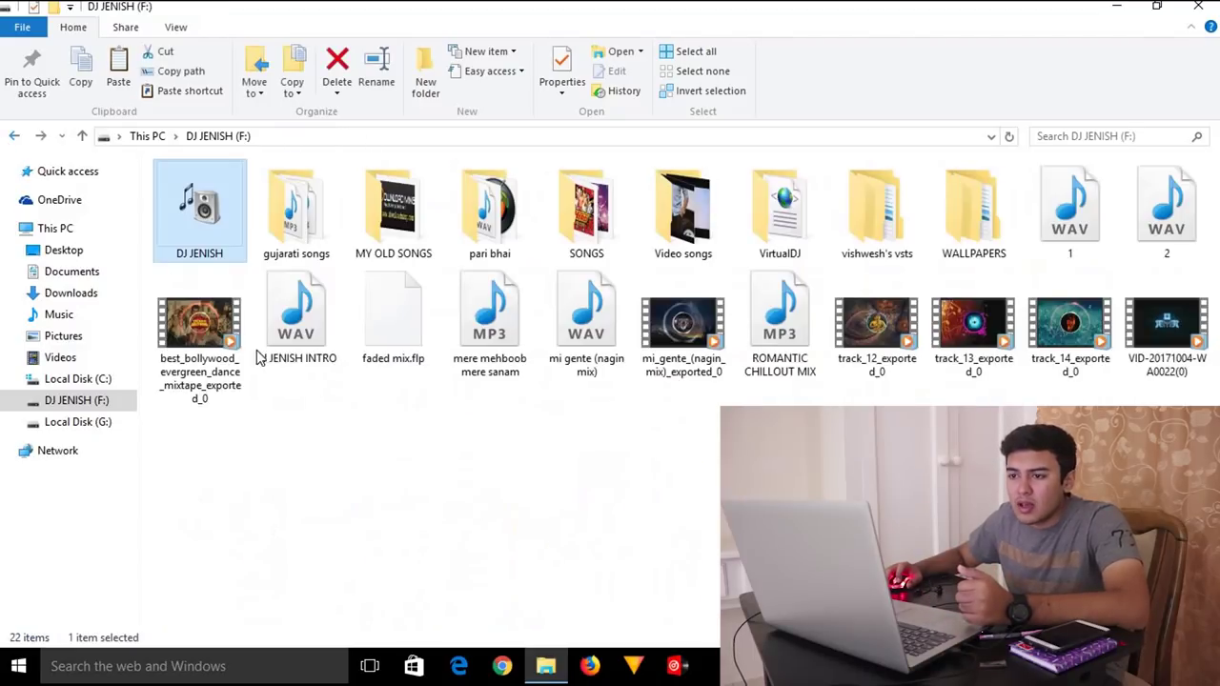
pyautogui.click(356, 466)
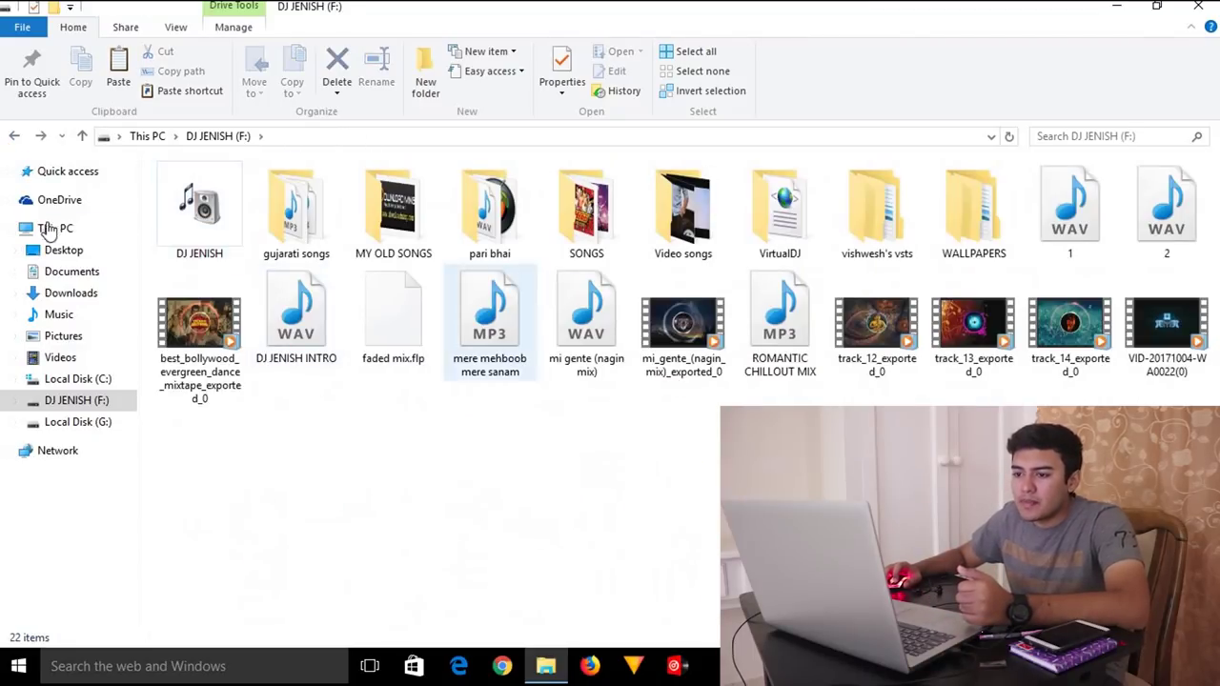
# Browse further down the files in the Downloads folder and switch to the This PC overview of drives
pyautogui.click(71, 293)
pyautogui.scroll(-10, 864, 353)
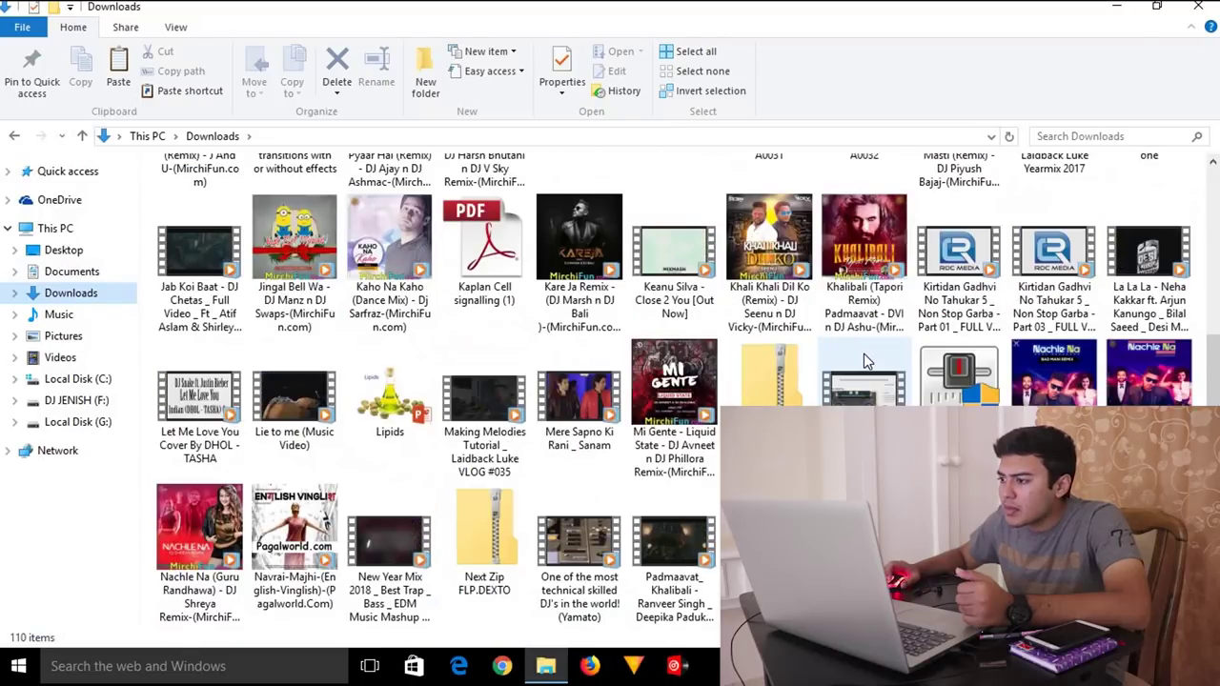
pyautogui.click(55, 229)
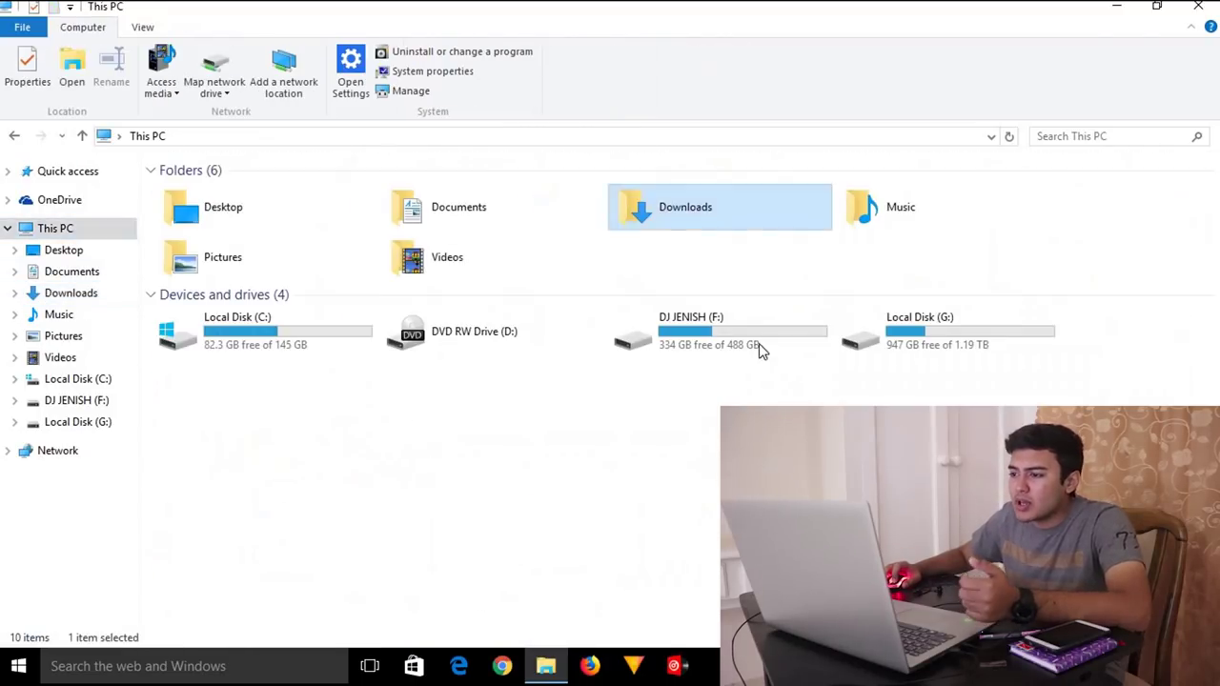
# Close the file browsing window and refresh the desktop
pyautogui.click(1198, 5)
pyautogui.rightClick(867, 224)
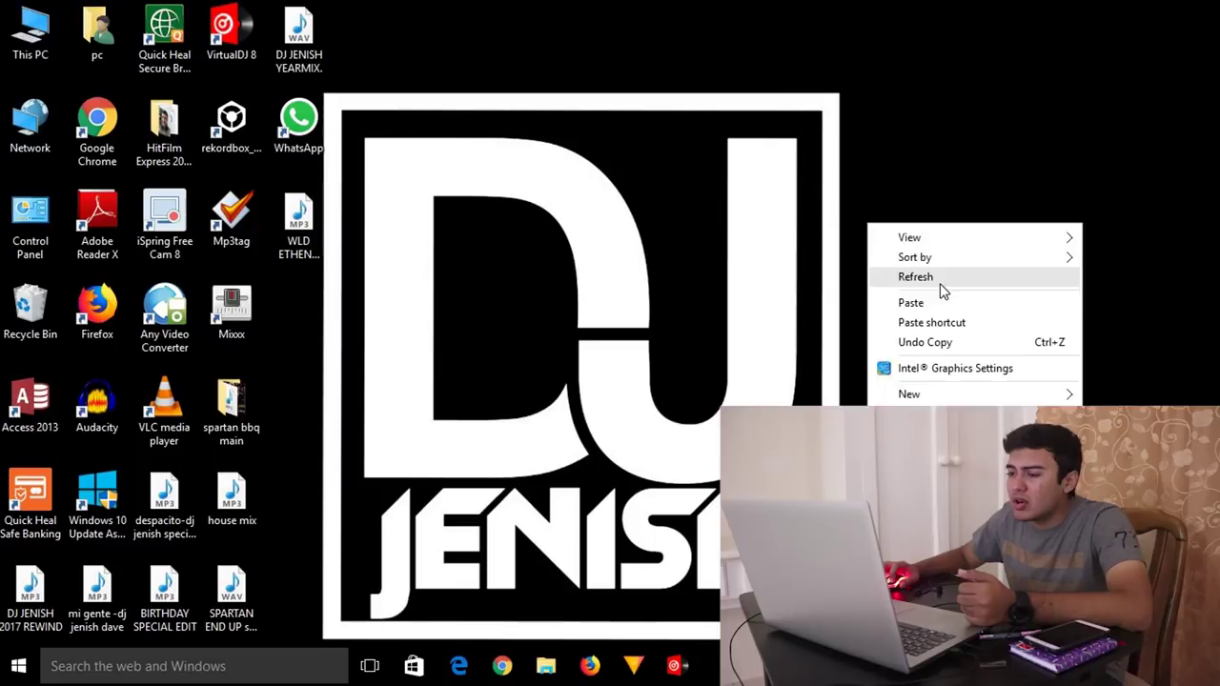
pyautogui.click(940, 284)
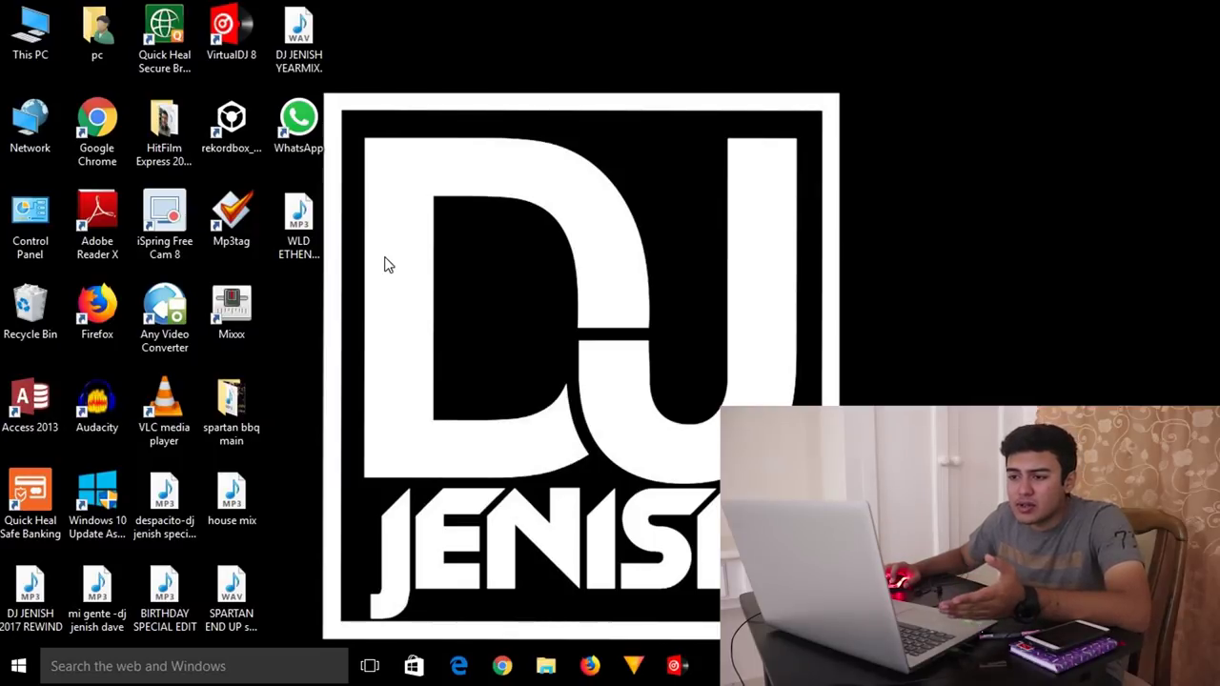
# Single out the rekordbox shortcut among the DJ programs on the desktop and clear the selection
pyautogui.click(232, 124)
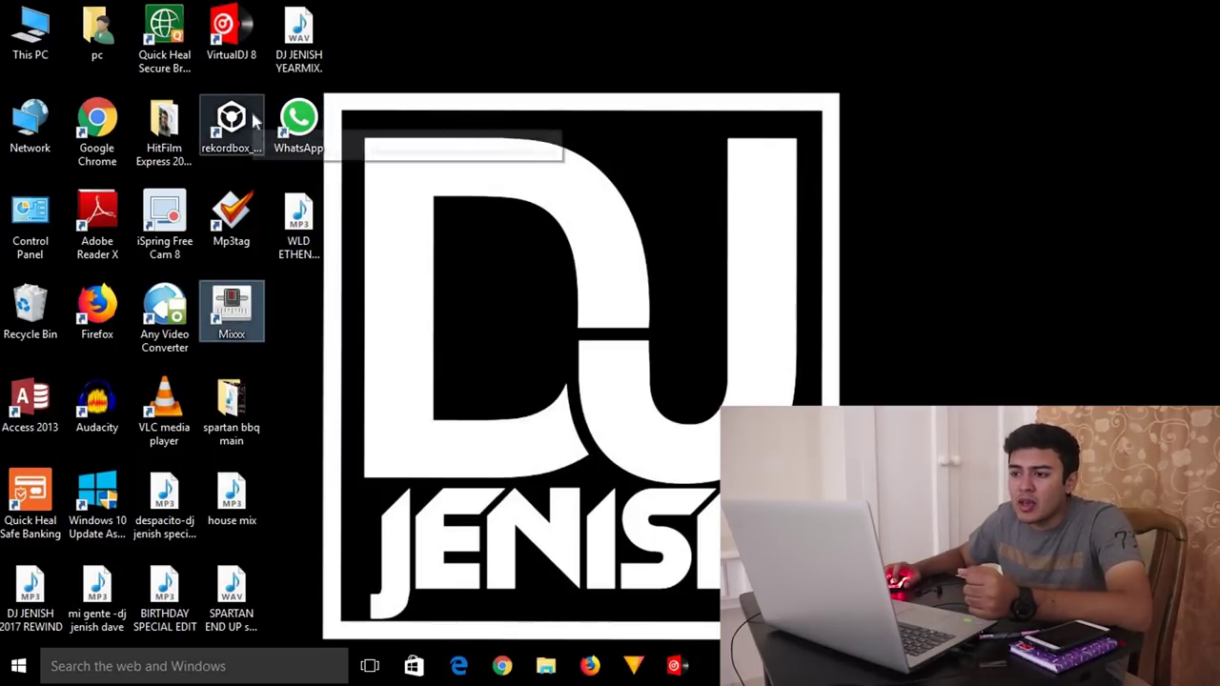
pyautogui.rightClick(401, 146)
pyautogui.click(452, 208)
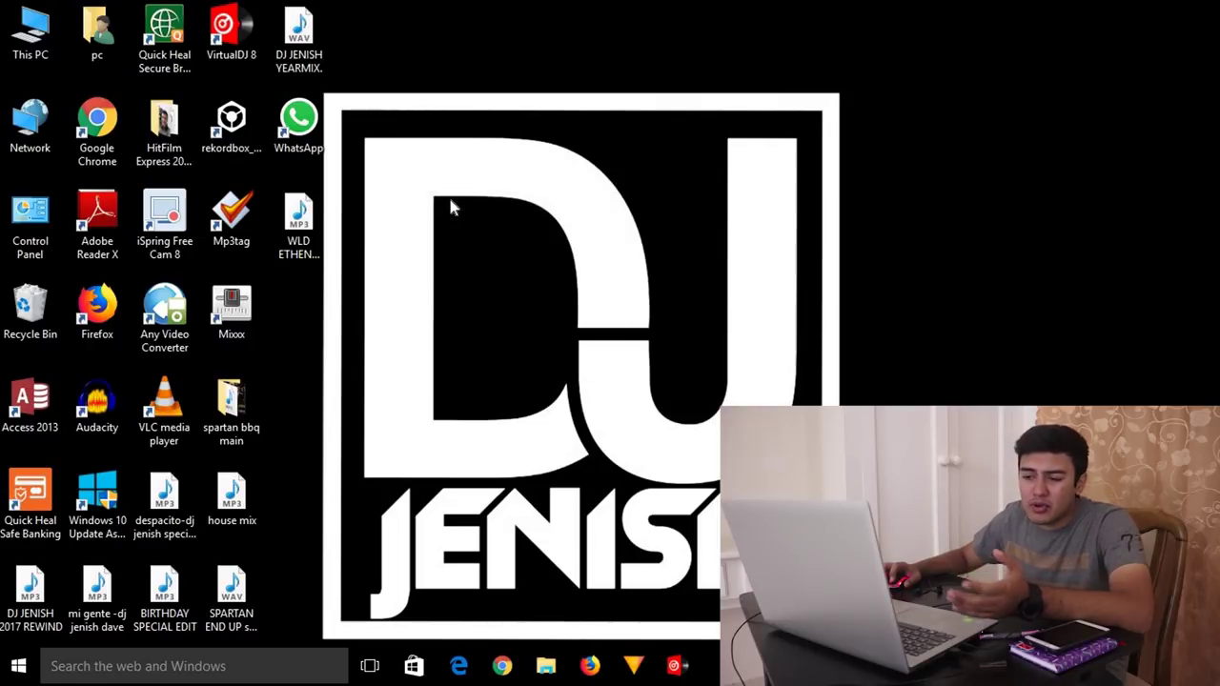